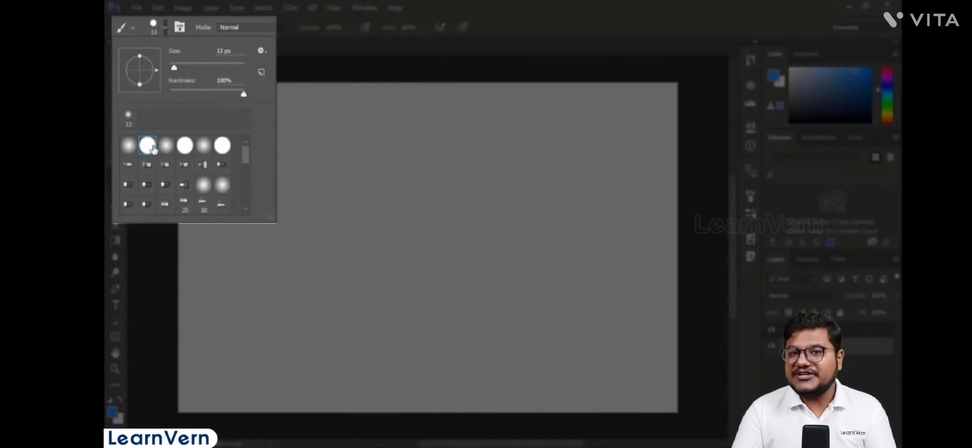
Step: Sample the soft and hard round brush presets, and enlarge the first soft round tip to about 77 px
{"action": "left_click", "coordinate": [186, 146]}
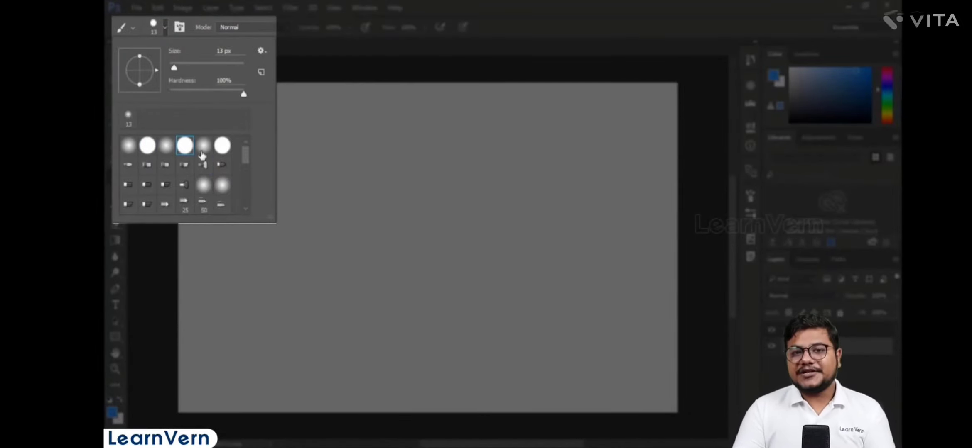
{"action": "left_click", "coordinate": [203, 149]}
{"action": "left_click", "coordinate": [222, 148]}
{"action": "left_click", "coordinate": [130, 147]}
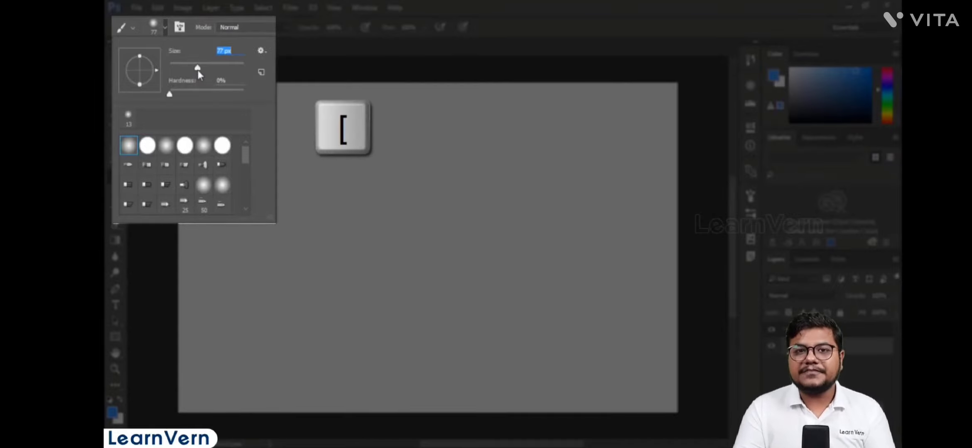
{"action": "key", "text": "bracketleft"}
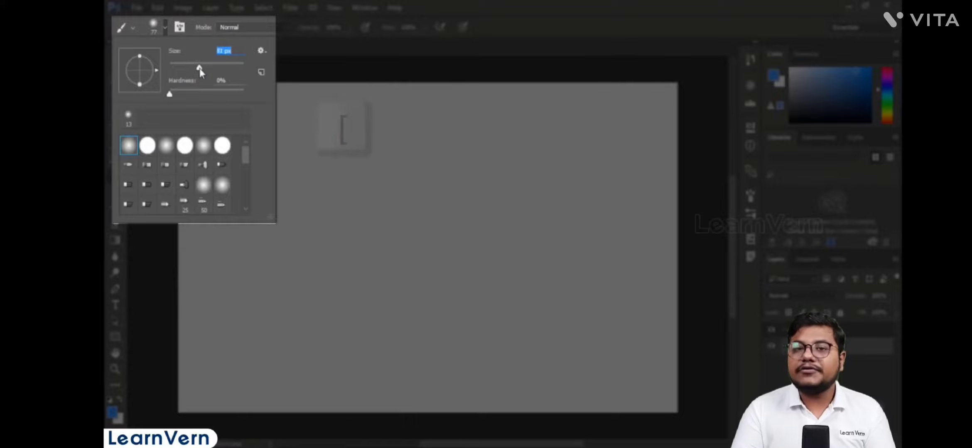
Step: Paint a thick winding blue stroke across the artboard with the hard round brush at 70 px
{"action": "left_click", "coordinate": [148, 149]}
{"action": "left_click", "coordinate": [438, 5]}
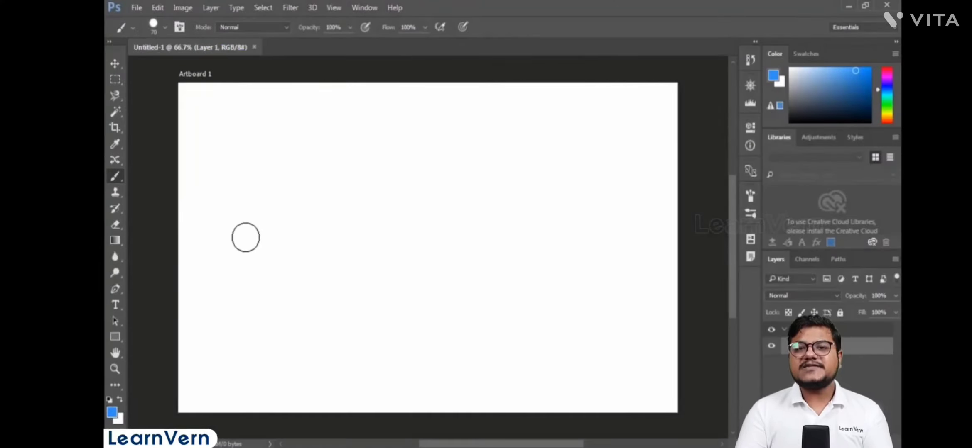
{"action": "mouse_move", "coordinate": [236, 127]}
{"action": "left_mouse_down"}
{"action": "mouse_move", "coordinate": [243, 153]}
{"action": "mouse_move", "coordinate": [294, 186]}
{"action": "mouse_move", "coordinate": [436, 181]}
{"action": "mouse_move", "coordinate": [516, 232]}
{"action": "mouse_move", "coordinate": [529, 288]}
{"action": "mouse_move", "coordinate": [496, 314]}
{"action": "mouse_move", "coordinate": [321, 312]}
{"action": "left_mouse_up"}
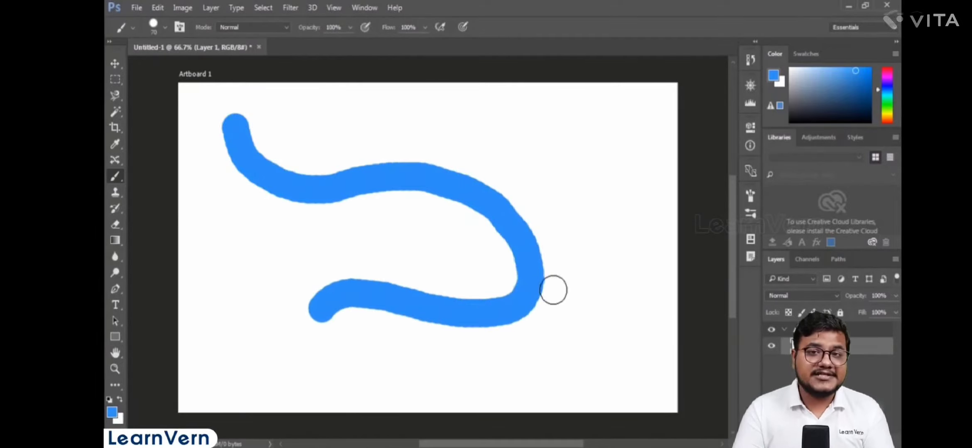
{"action": "left_click_drag", "start_coordinate": [555, 341], "coordinate": [509, 167]}
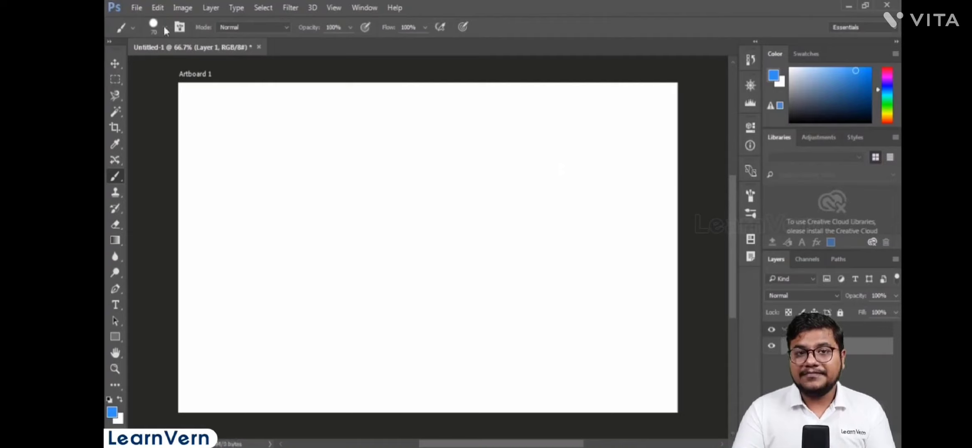
Step: Paint a looping blue stroke across the artboard with the soft round brush at 45 px and undo it
{"action": "mouse_move", "coordinate": [243, 140]}
{"action": "left_mouse_down"}
{"action": "mouse_move", "coordinate": [347, 174]}
{"action": "mouse_move", "coordinate": [575, 309]}
{"action": "mouse_move", "coordinate": [598, 260]}
{"action": "left_mouse_up"}
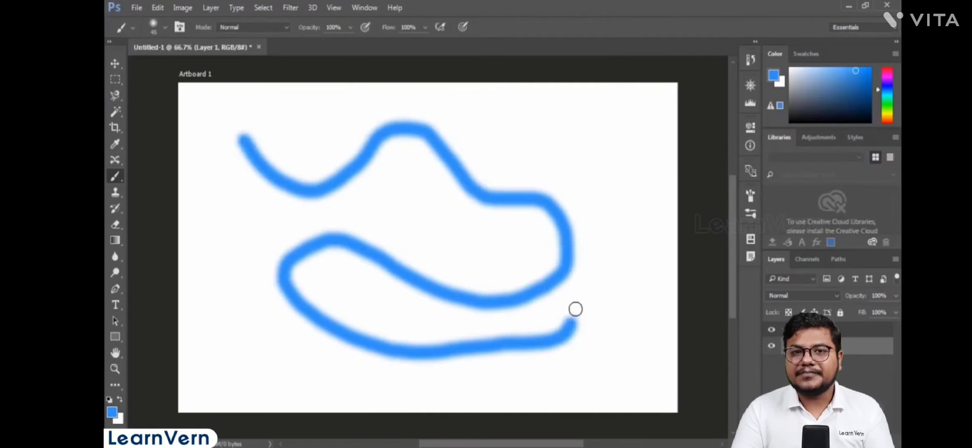
{"action": "mouse_move", "coordinate": [245, 143]}
{"action": "left_mouse_down"}
{"action": "mouse_move", "coordinate": [436, 249]}
{"action": "mouse_move", "coordinate": [605, 273]}
{"action": "left_mouse_up"}
{"action": "key", "text": "ctrl+z"}
{"action": "key", "text": "ctrl+z"}
{"action": "key", "text": "ctrl+z"}
{"action": "key", "text": "ctrl+z"}
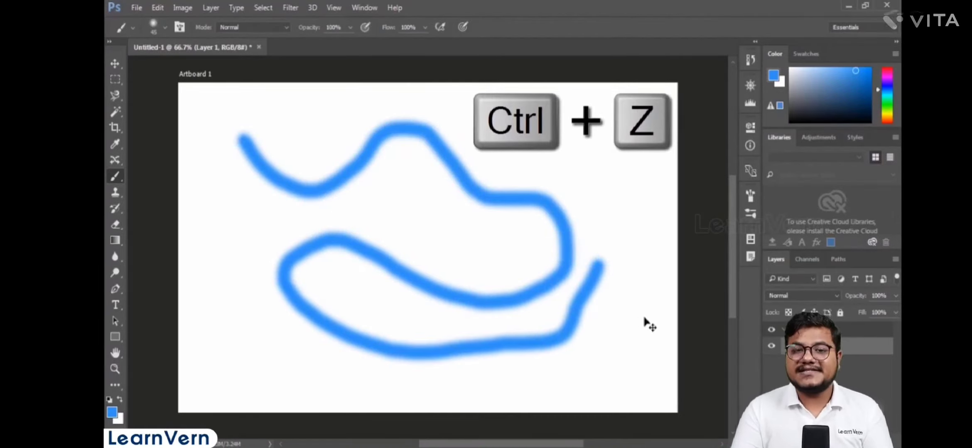
Step: Switch to the first bristle brush in the presets and enlarge it to 150 px
{"action": "left_click", "coordinate": [165, 26]}
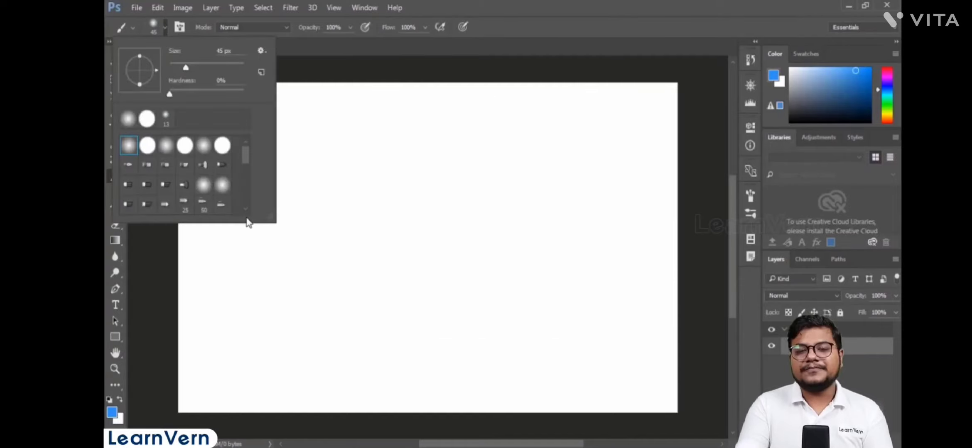
{"action": "left_click", "coordinate": [245, 209]}
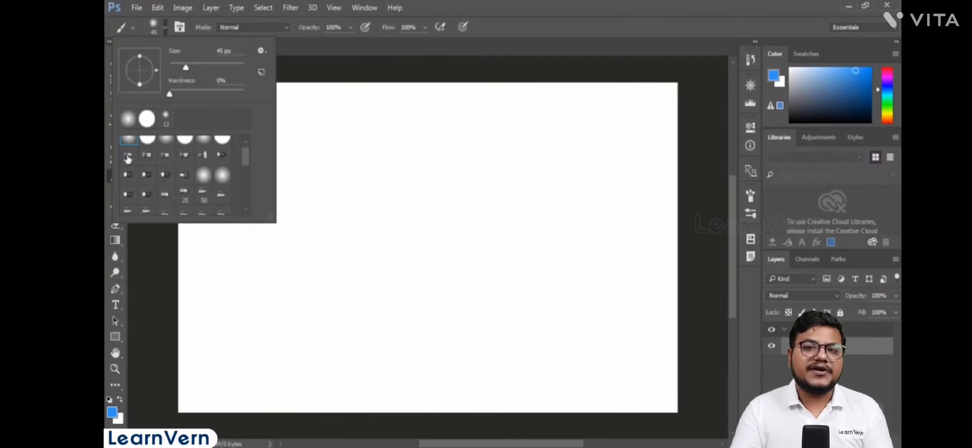
{"action": "left_click", "coordinate": [456, 3]}
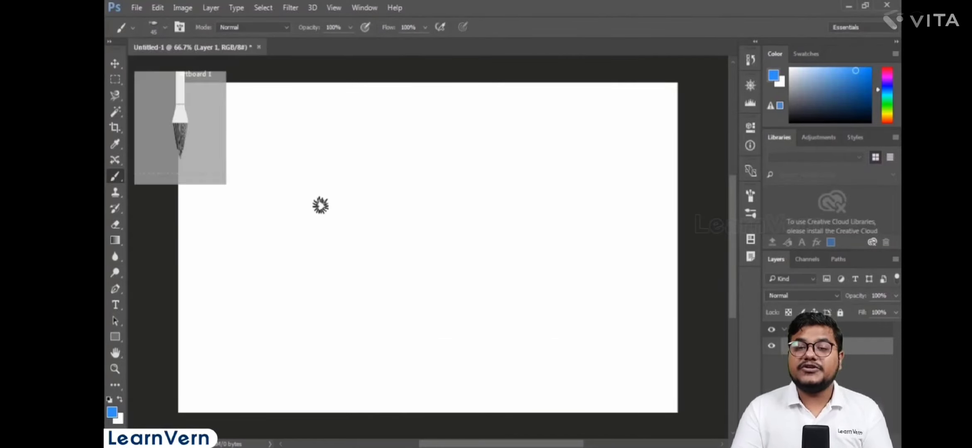
{"action": "key", "text": "bracketright"}
{"action": "key", "text": "bracketright"}
{"action": "key", "text": "bracketright"}
{"action": "key", "text": "bracketright"}
{"action": "key", "text": "bracketright"}
{"action": "key", "text": "bracketright"}
{"action": "key", "text": "bracketright"}
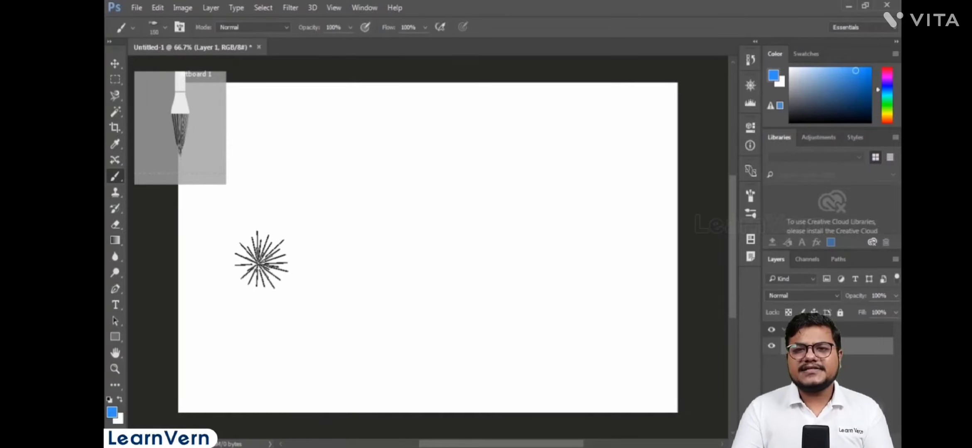
Step: Paint two broad blue bristle strokes and stamp several single dabs around the artboard
{"action": "mouse_move", "coordinate": [261, 260]}
{"action": "left_mouse_down"}
{"action": "mouse_move", "coordinate": [298, 237]}
{"action": "mouse_move", "coordinate": [391, 218]}
{"action": "left_mouse_up"}
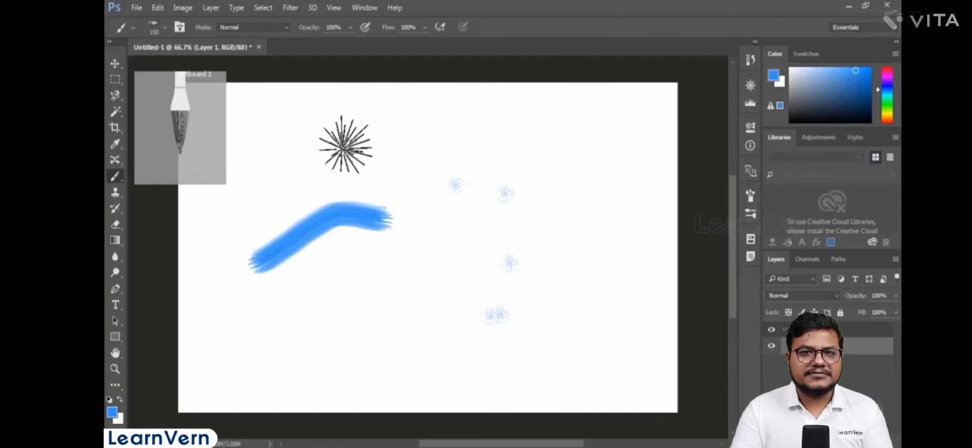
{"action": "left_click", "coordinate": [341, 148]}
{"action": "left_click_drag", "start_coordinate": [239, 296], "coordinate": [334, 298]}
{"action": "left_click", "coordinate": [563, 200]}
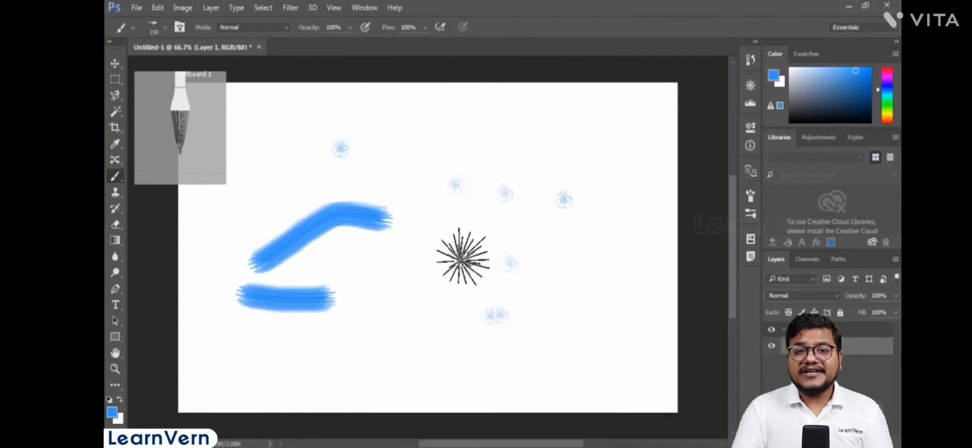
{"action": "left_click", "coordinate": [417, 289]}
{"action": "left_click", "coordinate": [472, 161]}
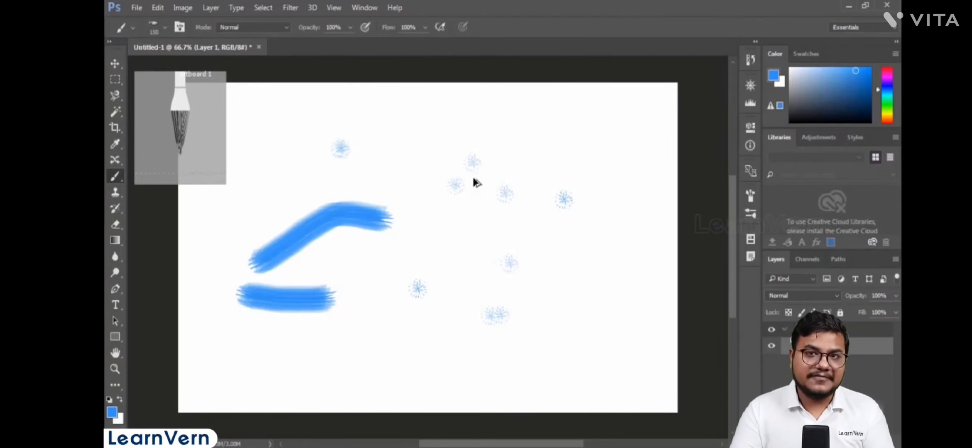
Step: Undo all the bristle brush strokes and dabs on the artboard
{"action": "key", "text": "ctrl+alt+z"}
{"action": "key", "text": "ctrl+alt+z"}
{"action": "key", "text": "ctrl+alt+z"}
{"action": "key", "text": "ctrl+alt+z"}
{"action": "key", "text": "ctrl+alt+z"}
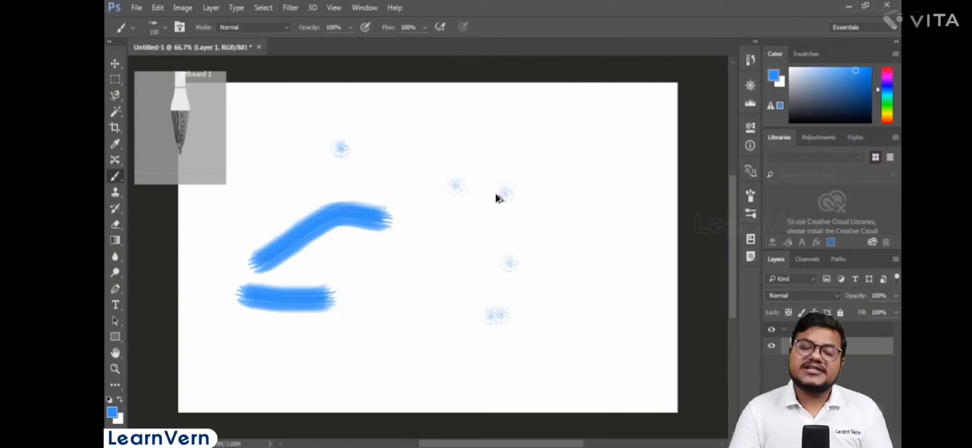
{"action": "key", "text": "ctrl+alt+z"}
Step: Switch to a tilted flat bristle brush at 150 px and stamp single blue dabs around the artboard
{"action": "left_click", "coordinate": [165, 27]}
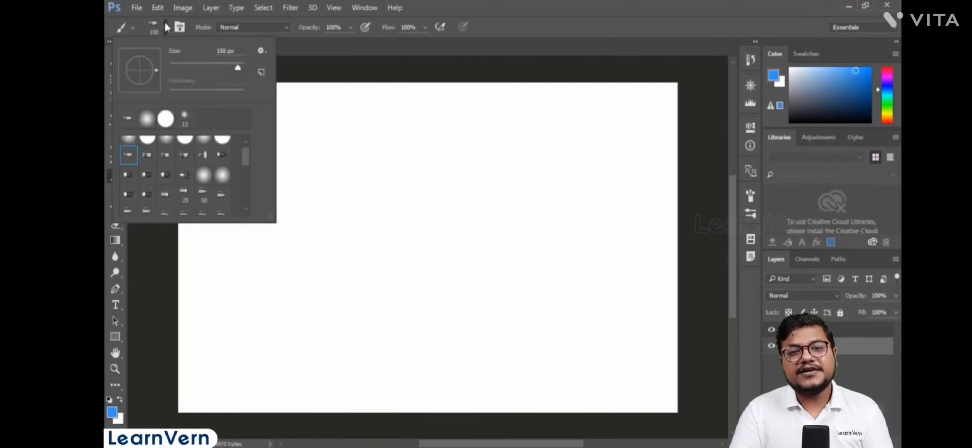
{"action": "scroll", "coordinate": [245, 218], "scroll_direction": "down", "scroll_amount": 2}
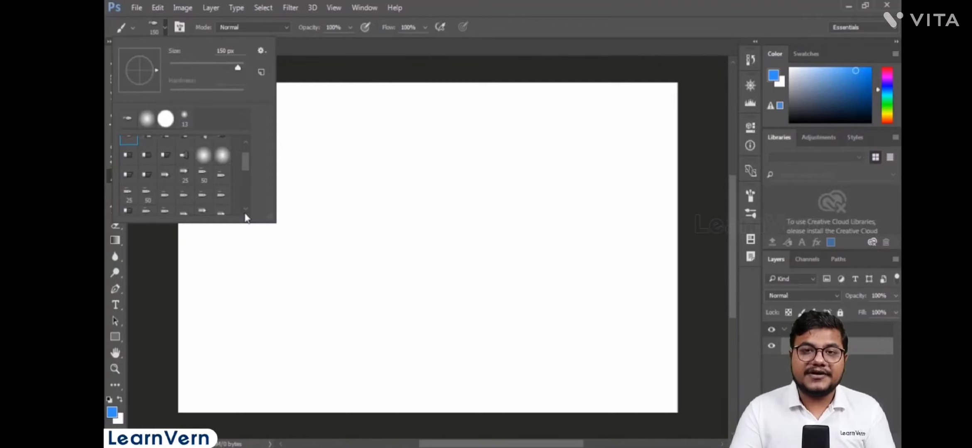
{"action": "left_click", "coordinate": [481, 5]}
{"action": "left_click", "coordinate": [418, 144]}
{"action": "left_click", "coordinate": [541, 219]}
{"action": "left_click", "coordinate": [460, 270]}
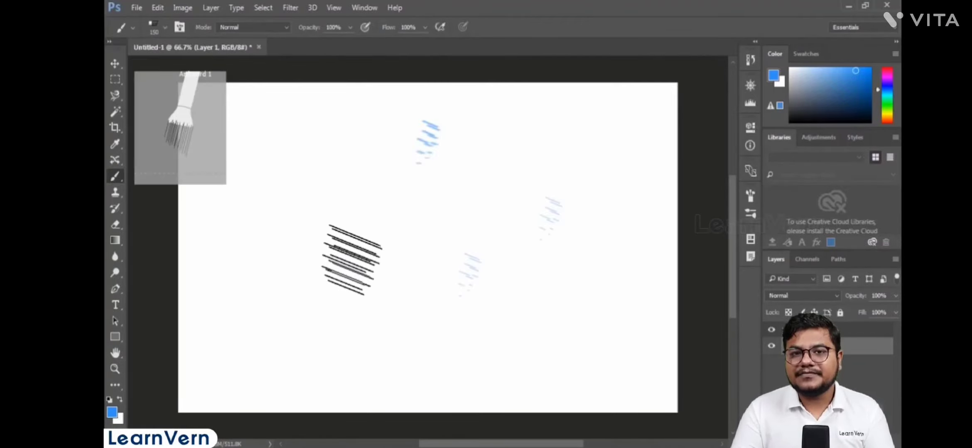
{"action": "left_click", "coordinate": [359, 261]}
{"action": "left_click", "coordinate": [339, 220]}
{"action": "left_click", "coordinate": [469, 187]}
{"action": "left_click", "coordinate": [516, 174]}
{"action": "left_click", "coordinate": [548, 295]}
{"action": "left_click", "coordinate": [443, 303]}
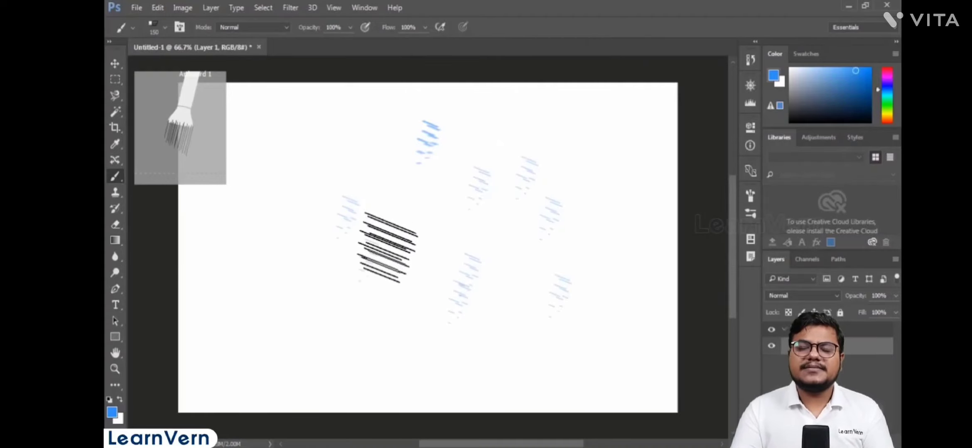
{"action": "left_click", "coordinate": [387, 248]}
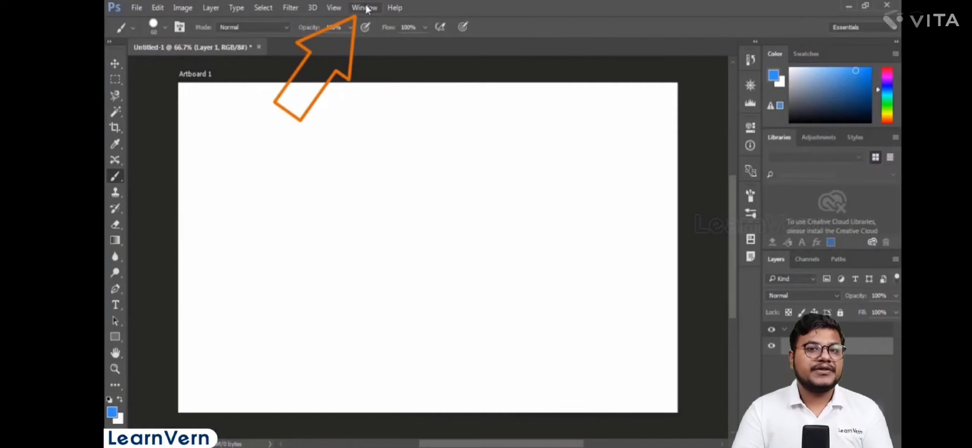
Step: Enable Shape Dynamics in the Brush settings and paint a short diagonal blue stroke near the artboard's center
{"action": "left_click", "coordinate": [365, 8]}
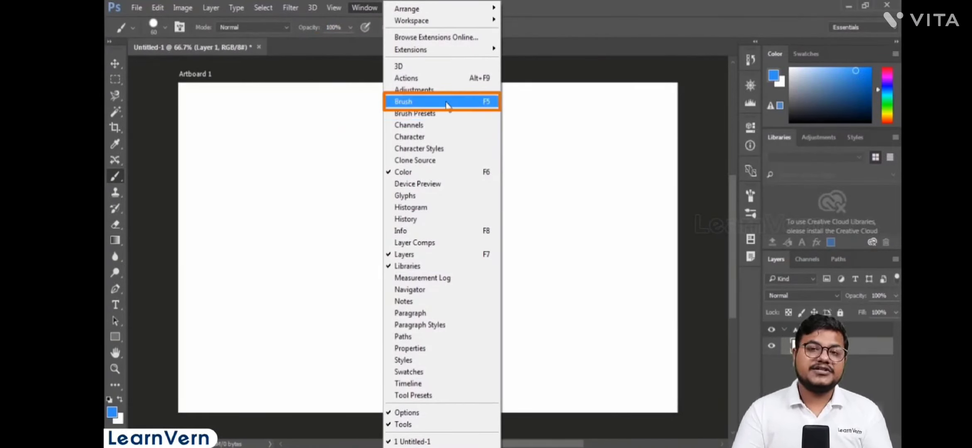
{"action": "left_click", "coordinate": [446, 103]}
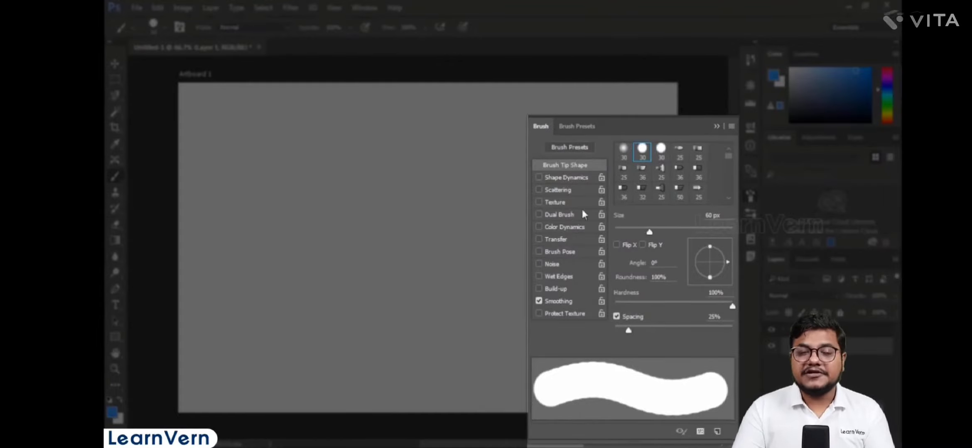
{"action": "left_click", "coordinate": [559, 180]}
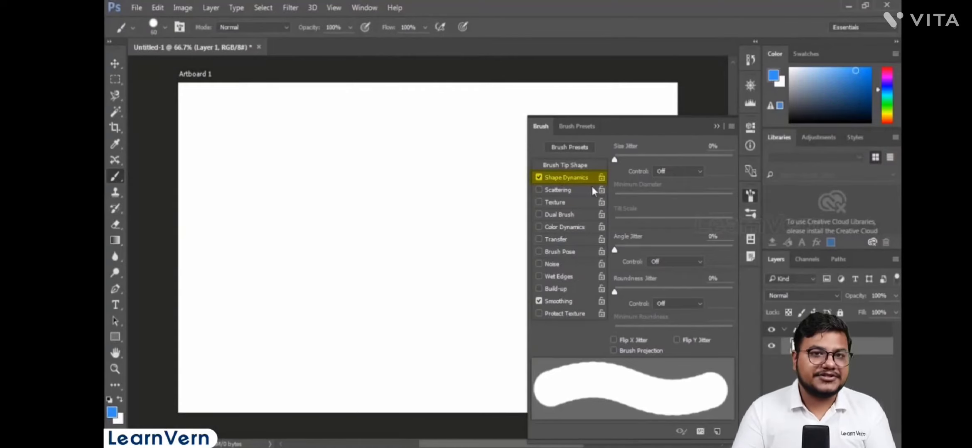
{"action": "left_click_drag", "start_coordinate": [427, 186], "coordinate": [384, 220]}
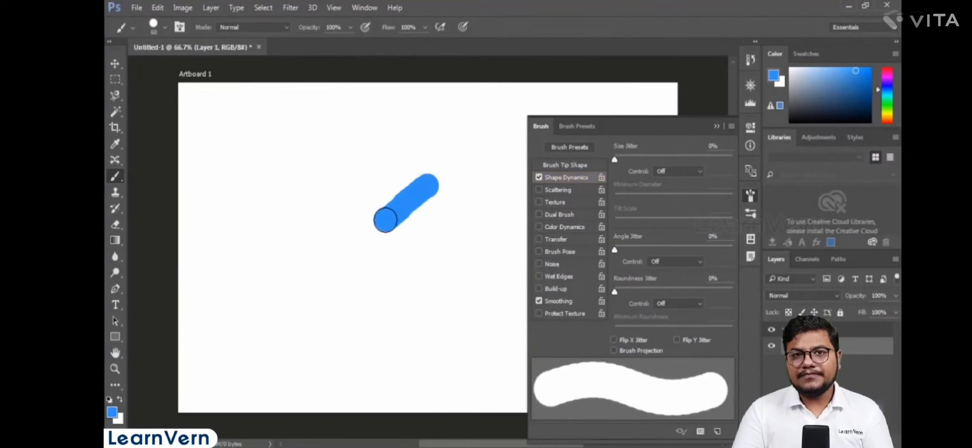
Step: Set size jitter to 78%, minimum diameter to 53% and angle jitter to 57%, and paint a curved stroke below the first one
{"action": "left_click_drag", "start_coordinate": [614, 159], "coordinate": [706, 166]}
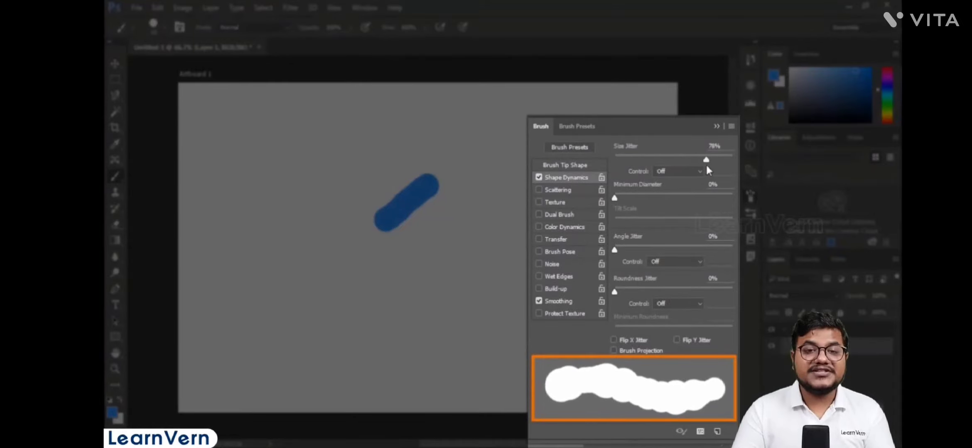
{"action": "mouse_move", "coordinate": [615, 198]}
{"action": "left_mouse_down"}
{"action": "mouse_move", "coordinate": [706, 197]}
{"action": "mouse_move", "coordinate": [677, 201]}
{"action": "left_mouse_up"}
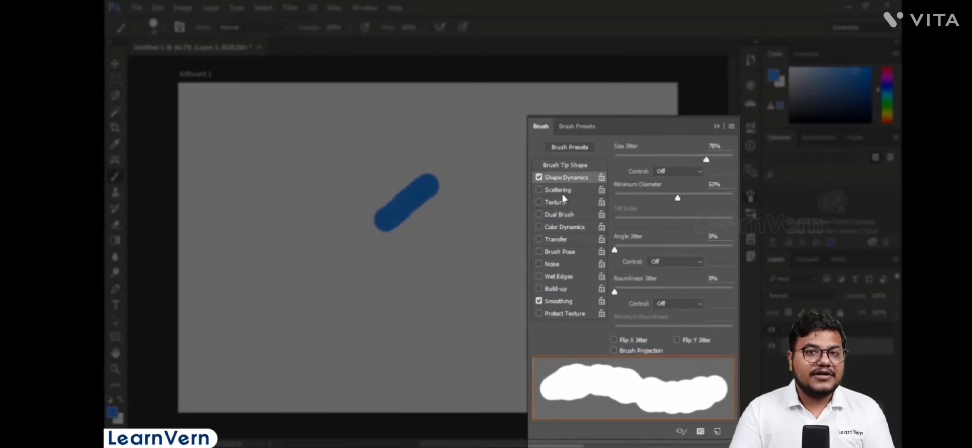
{"action": "left_click_drag", "start_coordinate": [615, 251], "coordinate": [645, 251]}
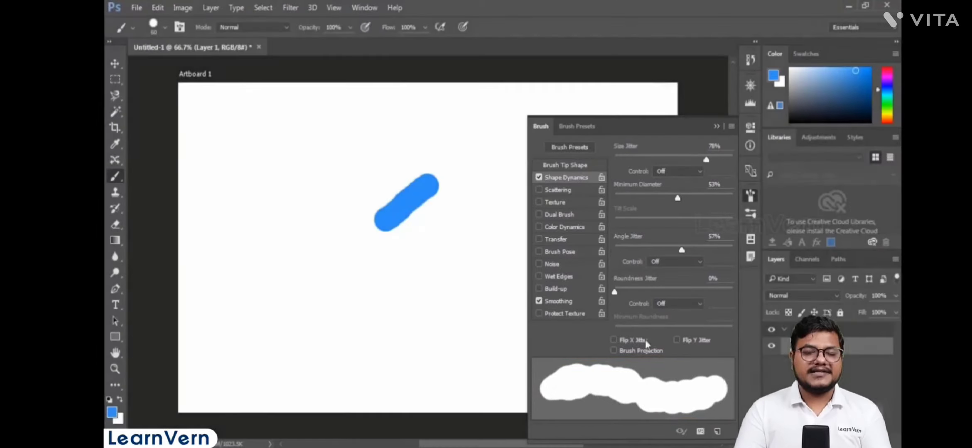
{"action": "mouse_move", "coordinate": [478, 244]}
{"action": "left_mouse_down"}
{"action": "mouse_move", "coordinate": [438, 286]}
{"action": "mouse_move", "coordinate": [328, 327]}
{"action": "left_mouse_up"}
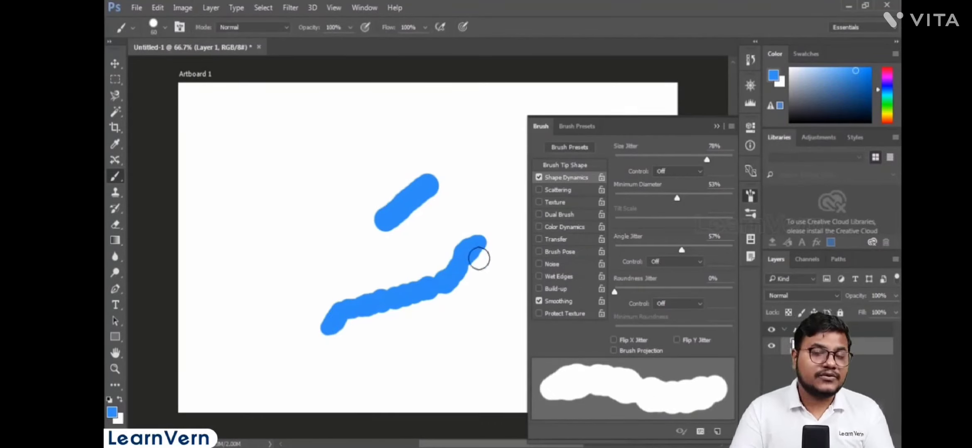
Step: Replace Shape Dynamics with Scattering at 391% scatter and 28% count jitter, and paint scattered dots beside the short diagonal stroke
{"action": "left_click", "coordinate": [546, 191]}
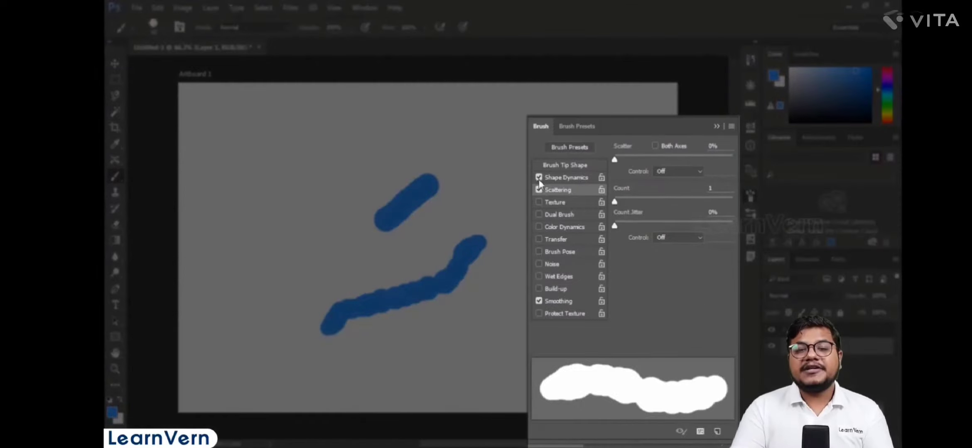
{"action": "left_click", "coordinate": [539, 178]}
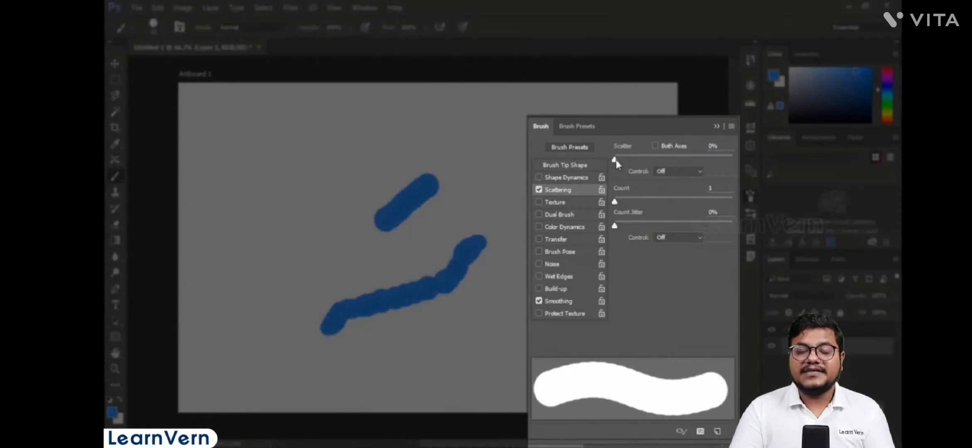
{"action": "mouse_move", "coordinate": [615, 160]}
{"action": "left_mouse_down"}
{"action": "mouse_move", "coordinate": [686, 162]}
{"action": "mouse_move", "coordinate": [622, 160]}
{"action": "mouse_move", "coordinate": [661, 168]}
{"action": "left_mouse_up"}
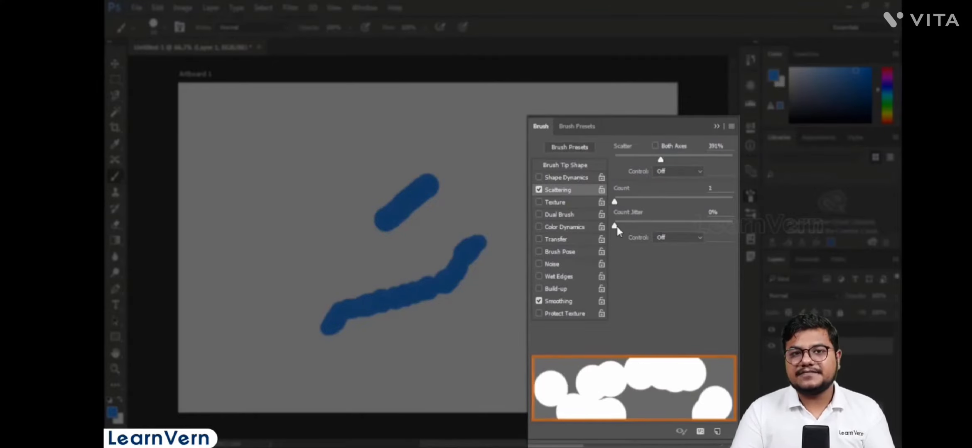
{"action": "left_click_drag", "start_coordinate": [615, 227], "coordinate": [648, 226]}
{"action": "left_click", "coordinate": [356, 184]}
{"action": "left_click_drag", "start_coordinate": [321, 203], "coordinate": [296, 252]}
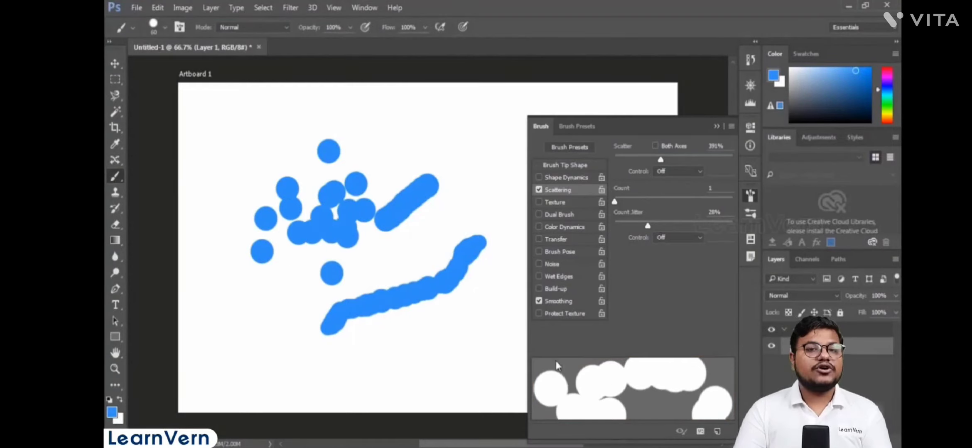
Step: Replace Scattering with Texture, using the dotted pattern at 201% scale
{"action": "left_click", "coordinate": [539, 190]}
{"action": "left_click", "coordinate": [555, 204]}
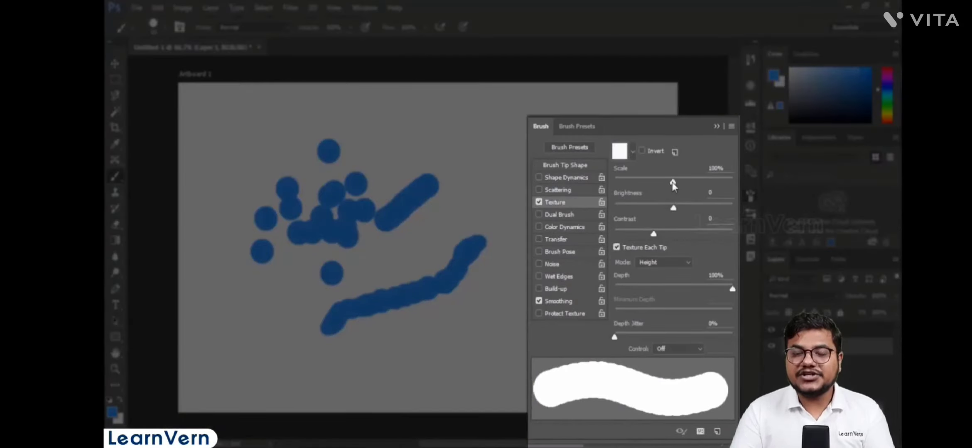
{"action": "left_click", "coordinate": [632, 152]}
{"action": "left_click", "coordinate": [638, 180]}
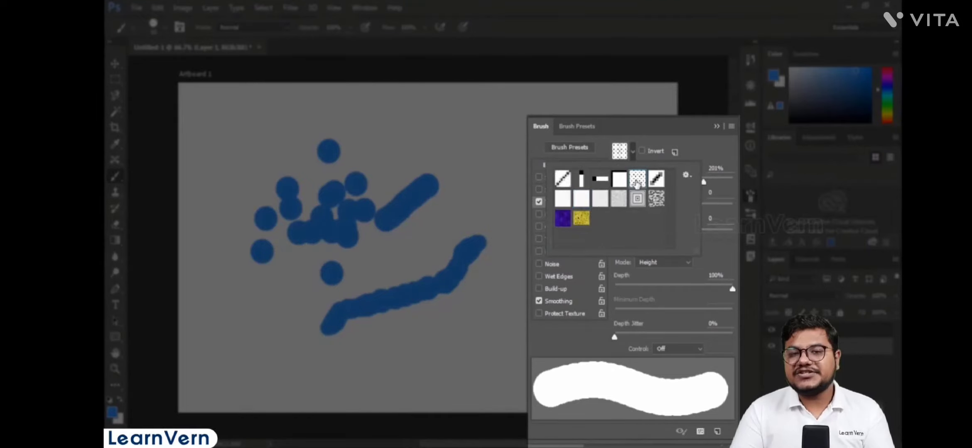
Step: Switch the texture to the nested-squares pattern at 1000% scale, brightness 43, contrast 58 and 66% depth jitter, and paint a curved stroke across the artboard's upper part
{"action": "left_click", "coordinate": [657, 179]}
{"action": "left_click", "coordinate": [637, 199]}
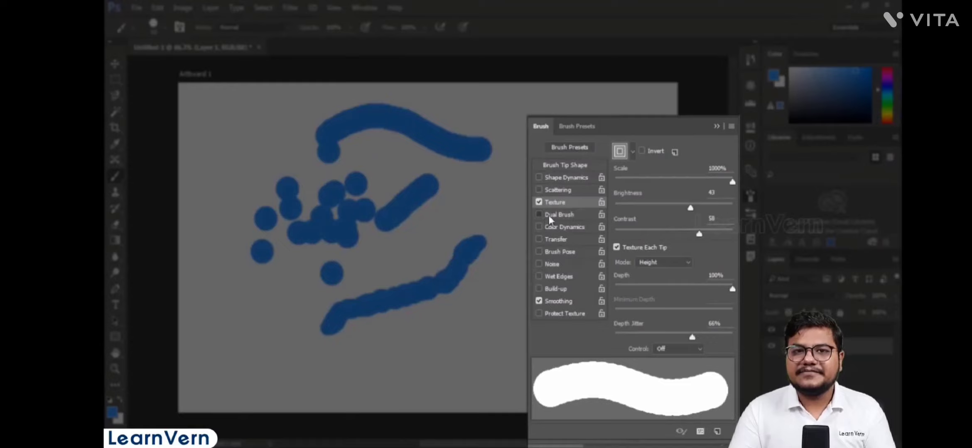
Step: Enable Dual Brush, Transfer and Color Dynamics with 27% foreground/background jitter, and paint a diagonal stroke between the existing diagonal and lower curve
{"action": "left_click", "coordinate": [549, 216]}
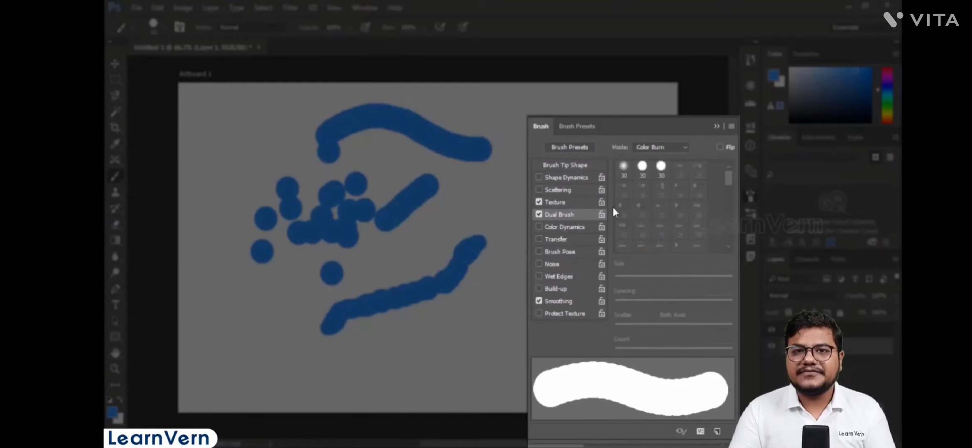
{"action": "left_click", "coordinate": [642, 169]}
{"action": "left_click", "coordinate": [556, 236]}
{"action": "left_click", "coordinate": [558, 228]}
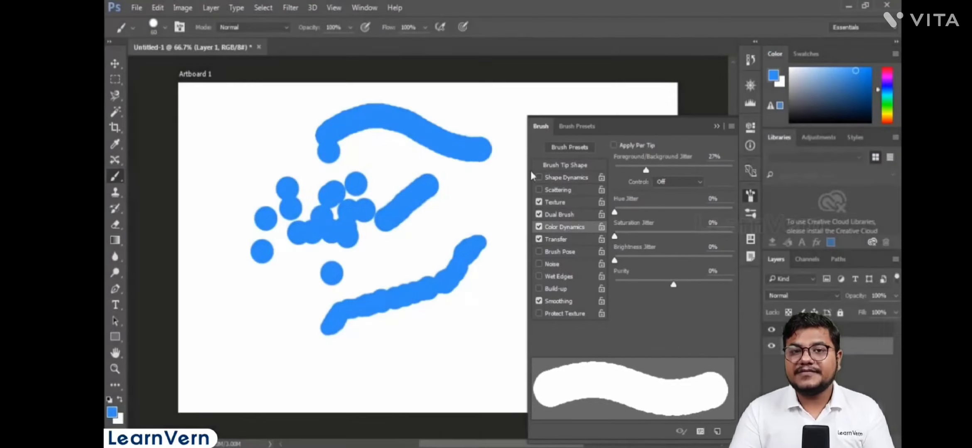
{"action": "left_click_drag", "start_coordinate": [508, 170], "coordinate": [395, 260]}
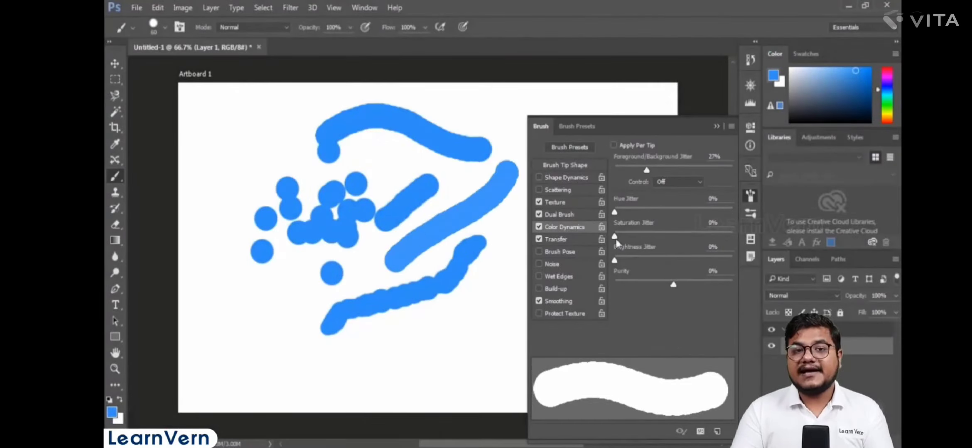
Step: Set saturation jitter to 40%, brightness jitter to 44% and opacity jitter to 27%, and paint two crossing strokes over the existing ones
{"action": "left_click_drag", "start_coordinate": [615, 261], "coordinate": [667, 261]}
{"action": "left_click", "coordinate": [551, 240]}
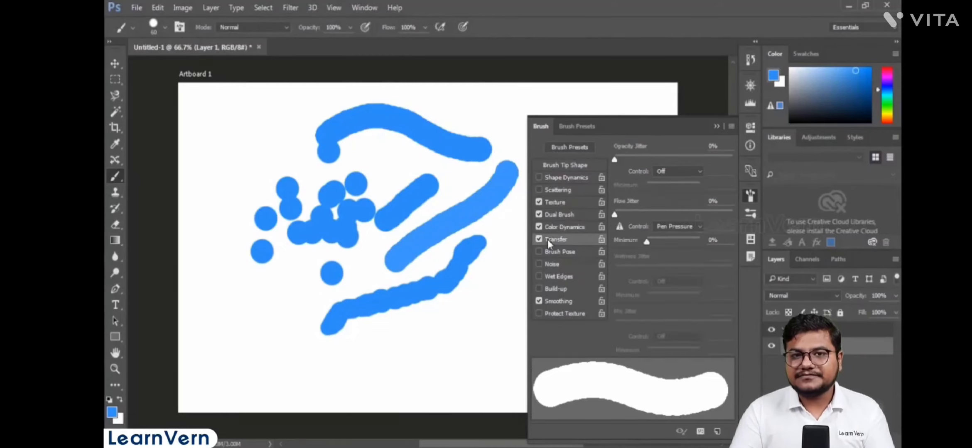
{"action": "mouse_move", "coordinate": [614, 160]}
{"action": "left_mouse_down"}
{"action": "mouse_move", "coordinate": [665, 165]}
{"action": "mouse_move", "coordinate": [646, 160]}
{"action": "left_mouse_up"}
{"action": "mouse_move", "coordinate": [496, 145]}
{"action": "left_mouse_down"}
{"action": "mouse_move", "coordinate": [398, 214]}
{"action": "mouse_move", "coordinate": [321, 325]}
{"action": "left_mouse_up"}
{"action": "left_click_drag", "start_coordinate": [286, 201], "coordinate": [421, 328]}
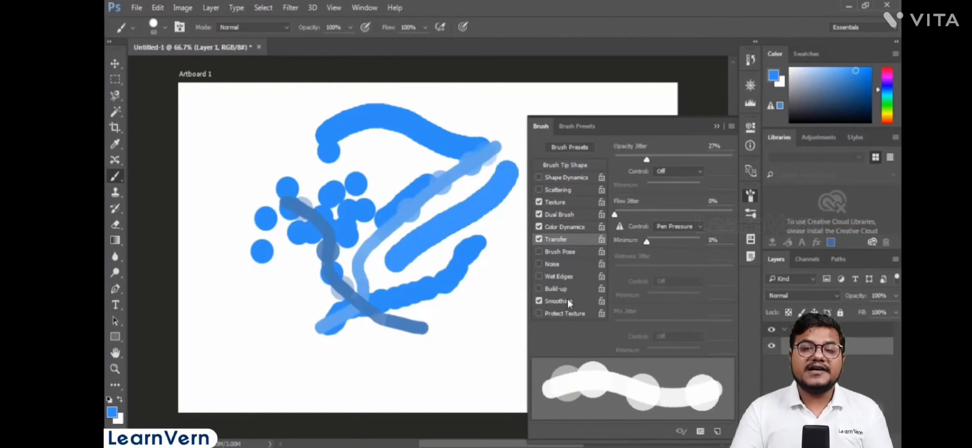
Step: Set the Color Dynamics hue jitter to 59% and paint many short strokes in varying colors all over the artboard
{"action": "left_click", "coordinate": [558, 228]}
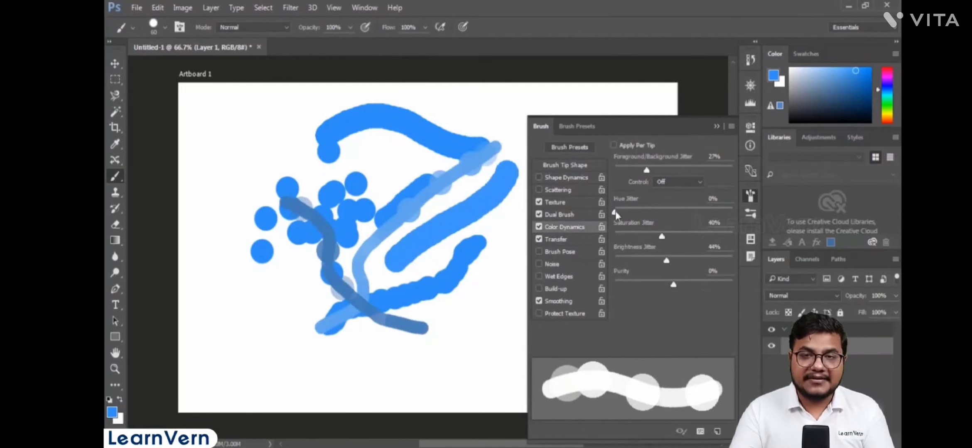
{"action": "left_click_drag", "start_coordinate": [364, 156], "coordinate": [285, 268]}
{"action": "left_click_drag", "start_coordinate": [352, 309], "coordinate": [433, 318]}
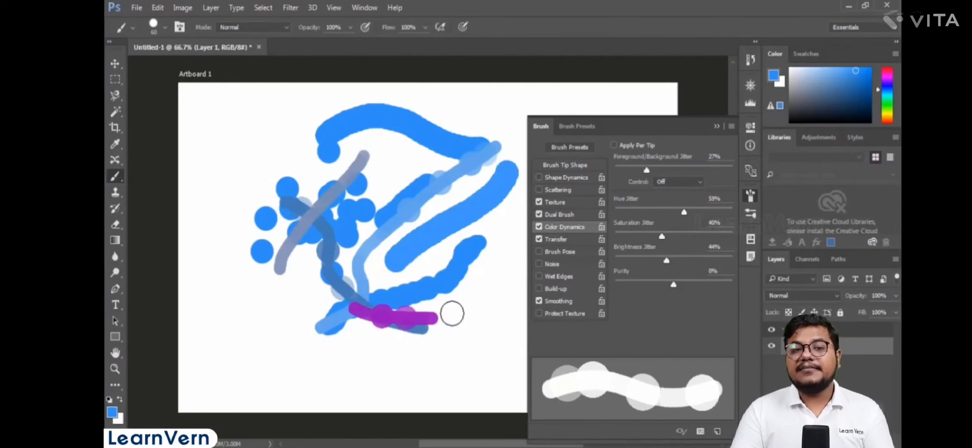
{"action": "left_click_drag", "start_coordinate": [440, 202], "coordinate": [477, 292]}
{"action": "left_click_drag", "start_coordinate": [316, 159], "coordinate": [292, 268]}
{"action": "left_click_drag", "start_coordinate": [243, 286], "coordinate": [228, 178]}
{"action": "left_click_drag", "start_coordinate": [247, 141], "coordinate": [335, 116]}
{"action": "left_click_drag", "start_coordinate": [444, 104], "coordinate": [472, 213]}
{"action": "left_click_drag", "start_coordinate": [419, 293], "coordinate": [332, 348]}
{"action": "left_click_drag", "start_coordinate": [284, 334], "coordinate": [257, 268]}
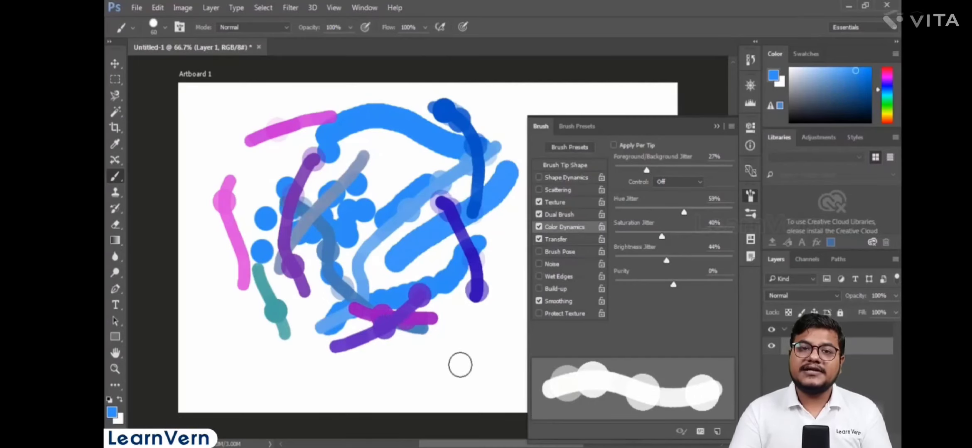
{"action": "left_click_drag", "start_coordinate": [460, 365], "coordinate": [440, 382]}
{"action": "left_click_drag", "start_coordinate": [355, 369], "coordinate": [327, 377]}
{"action": "left_click_drag", "start_coordinate": [276, 372], "coordinate": [276, 328]}
{"action": "left_click_drag", "start_coordinate": [498, 115], "coordinate": [419, 131]}
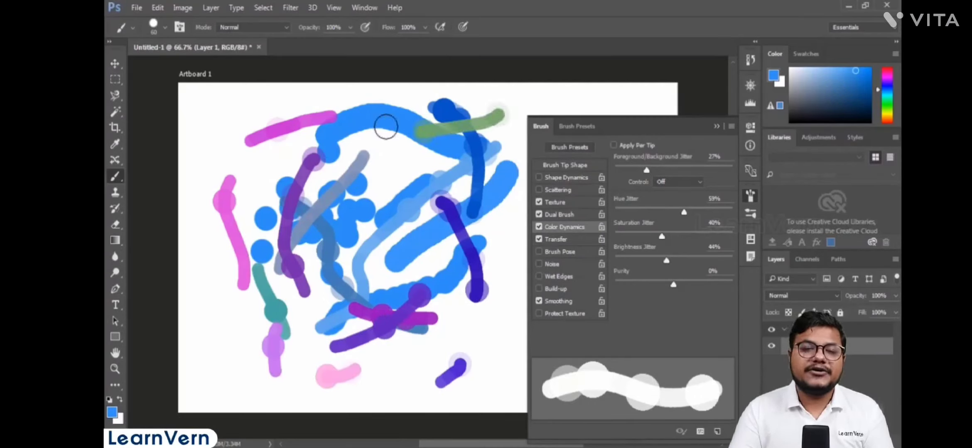
{"action": "left_click_drag", "start_coordinate": [347, 121], "coordinate": [338, 173]}
{"action": "left_click_drag", "start_coordinate": [277, 207], "coordinate": [290, 304]}
{"action": "left_click_drag", "start_coordinate": [380, 327], "coordinate": [418, 294]}
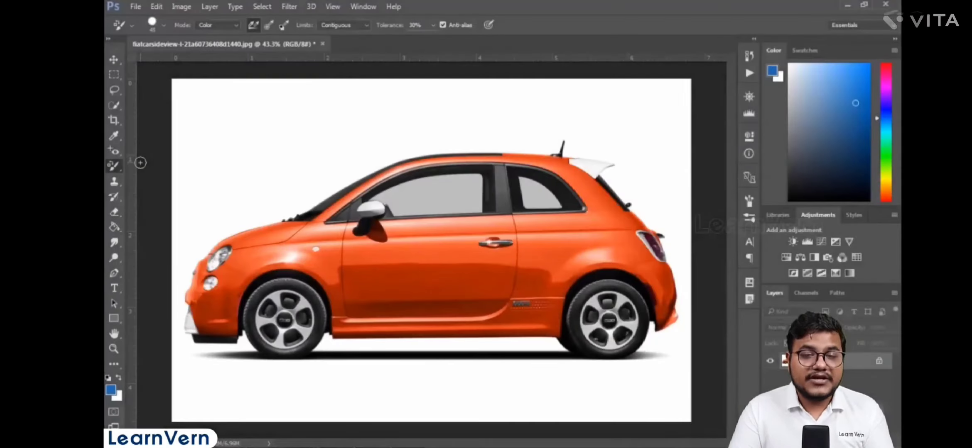
Step: Activate the Color Replacement Tool for the orange car photo and set the foreground color to purple #881eeb
{"action": "right_click", "coordinate": [115, 162]}
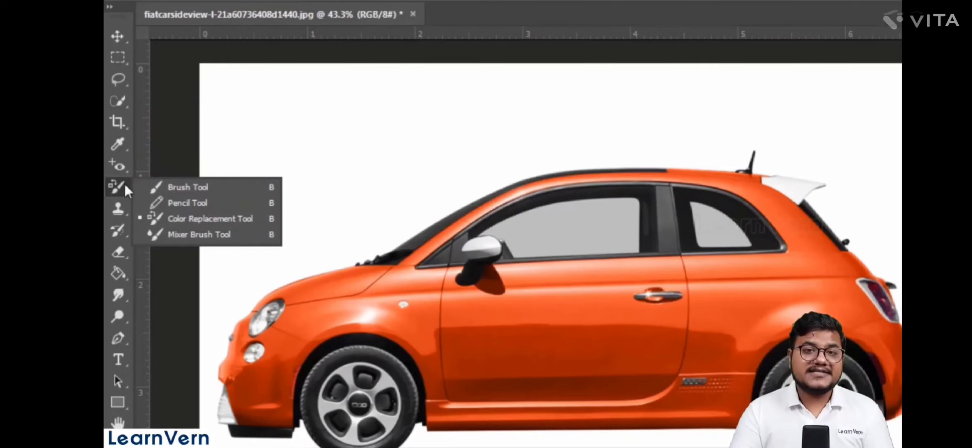
{"action": "left_click", "coordinate": [209, 220]}
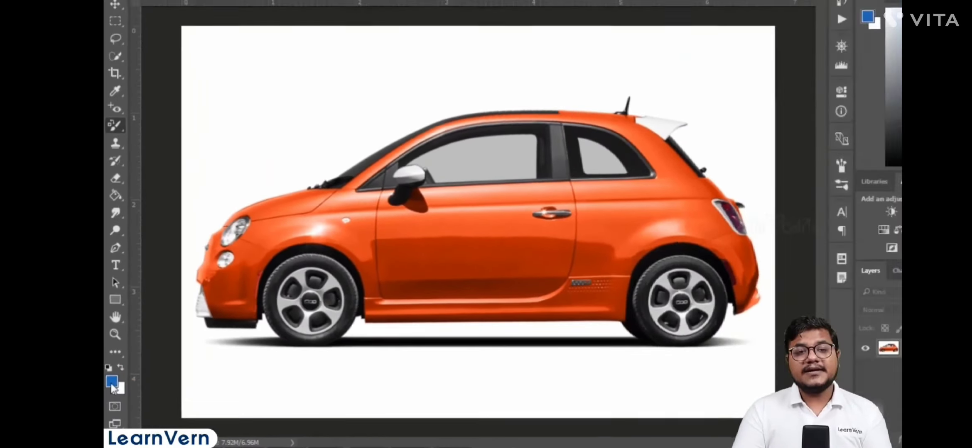
{"action": "left_click", "coordinate": [112, 386]}
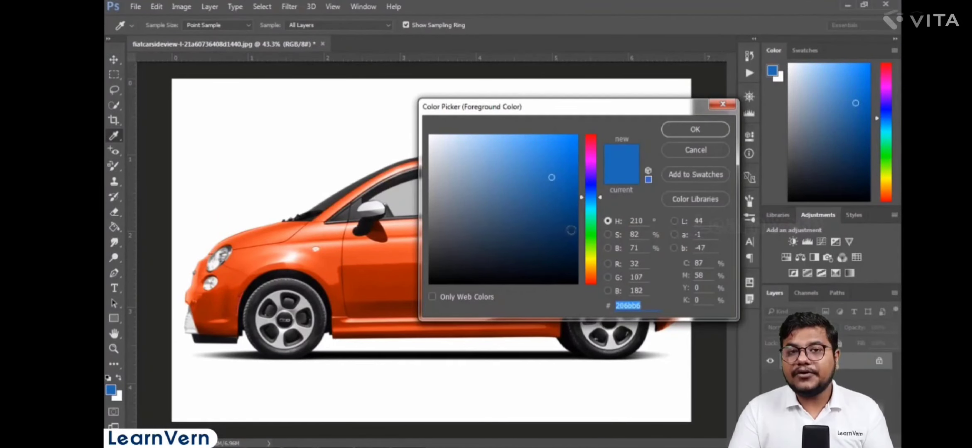
{"action": "left_click_drag", "start_coordinate": [598, 196], "coordinate": [600, 264]}
{"action": "left_click_drag", "start_coordinate": [600, 268], "coordinate": [599, 172]}
{"action": "left_click", "coordinate": [542, 194]}
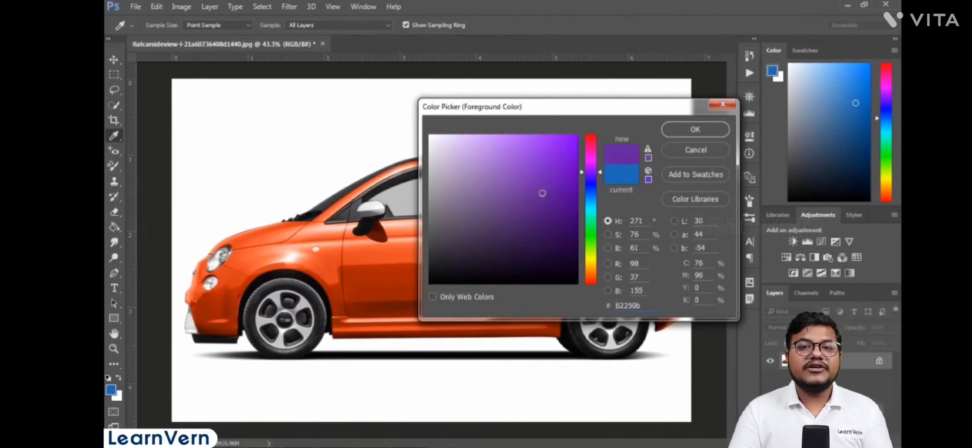
{"action": "left_click", "coordinate": [552, 166]}
{"action": "left_click", "coordinate": [558, 147]}
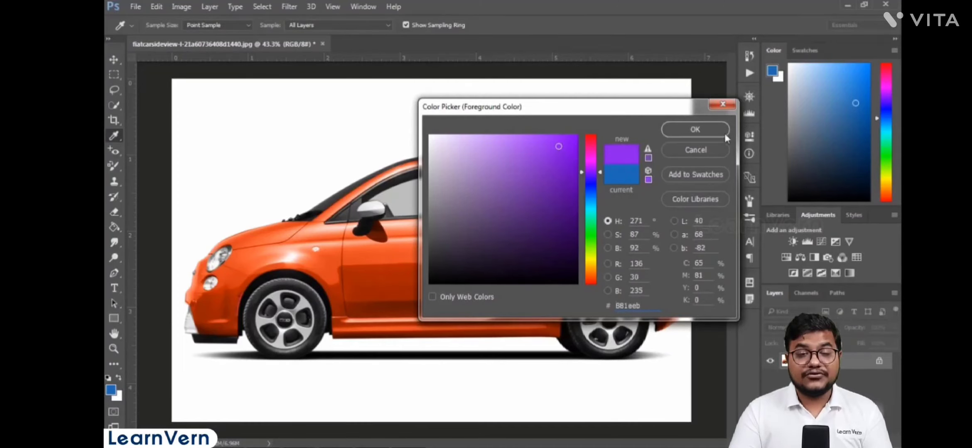
{"action": "left_click", "coordinate": [707, 127]}
{"action": "key", "text": "b"}
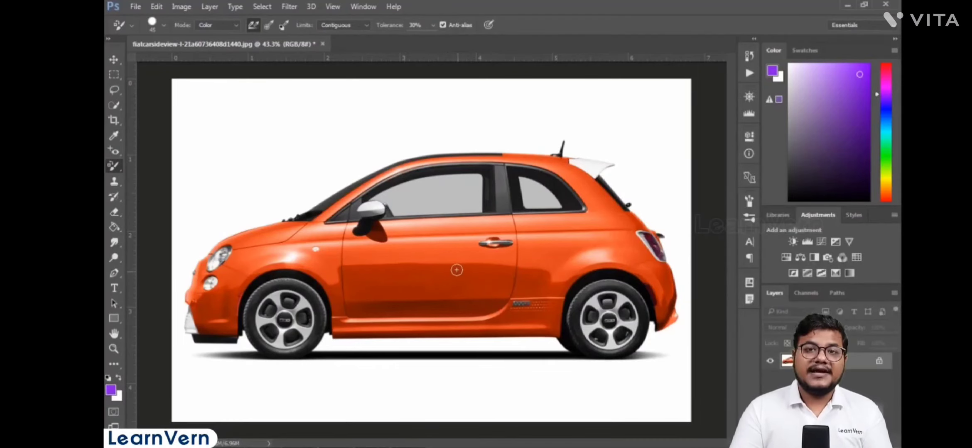
Step: Select the orange bodywork around the car's rear side window with the Quick Selection Tool
{"action": "scroll", "coordinate": [601, 230], "scroll_direction": "up", "scroll_amount": 3}
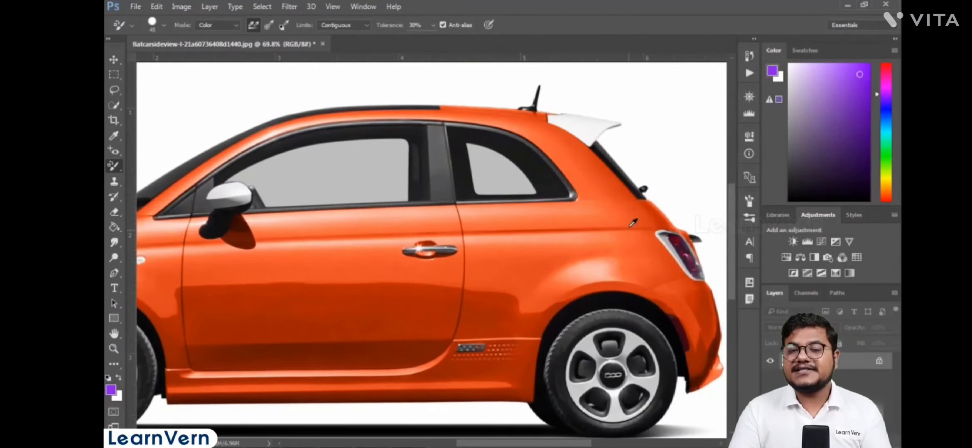
{"action": "scroll", "coordinate": [633, 223], "scroll_direction": "up", "scroll_amount": 3}
{"action": "left_click_drag", "start_coordinate": [636, 210], "coordinate": [557, 246]}
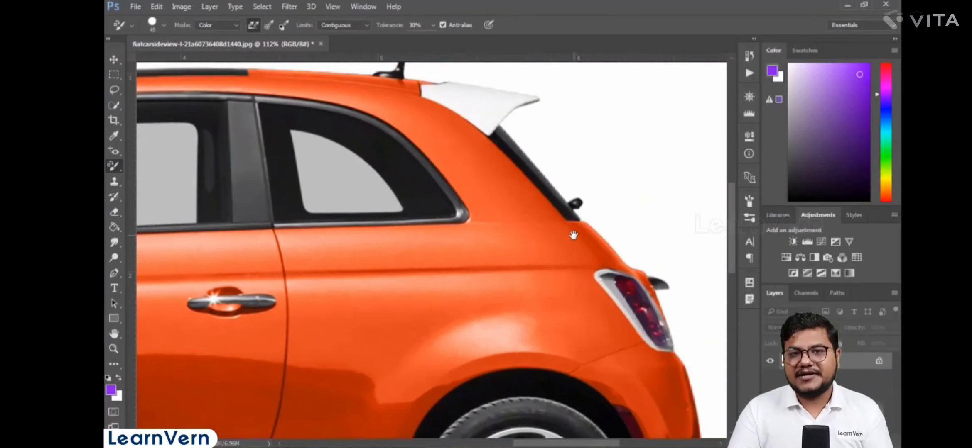
{"action": "left_click", "coordinate": [116, 106]}
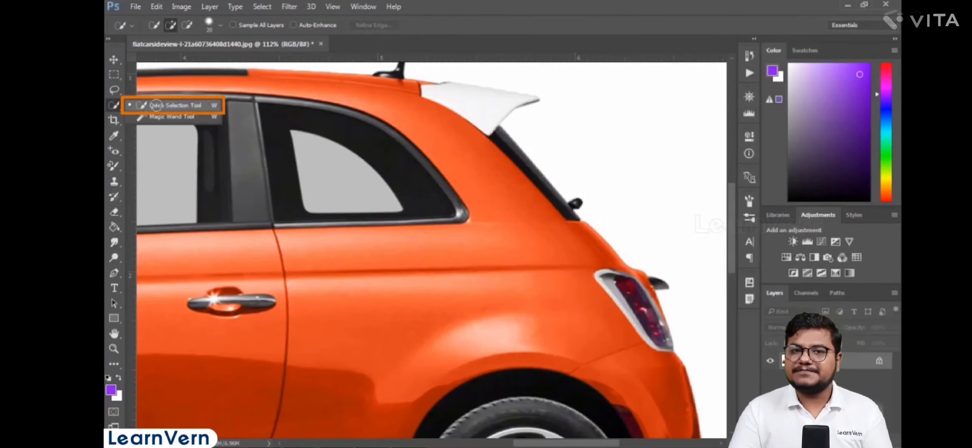
{"action": "left_click", "coordinate": [156, 103]}
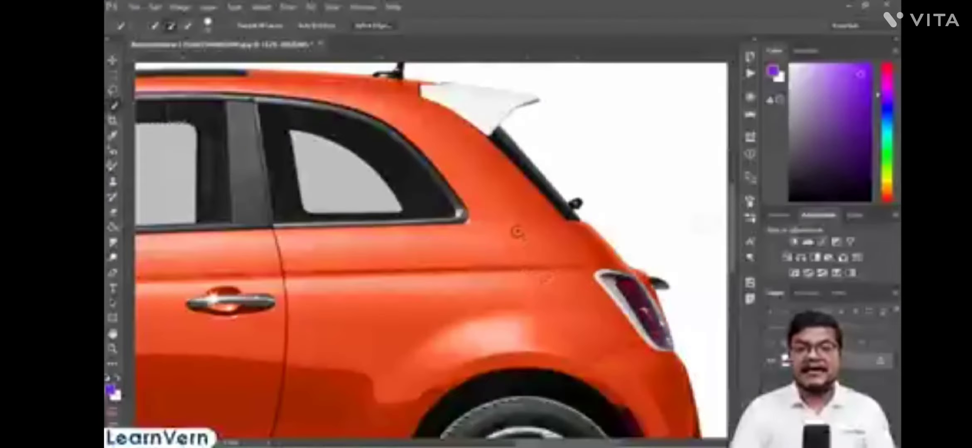
{"action": "left_click_drag", "start_coordinate": [563, 246], "coordinate": [596, 248]}
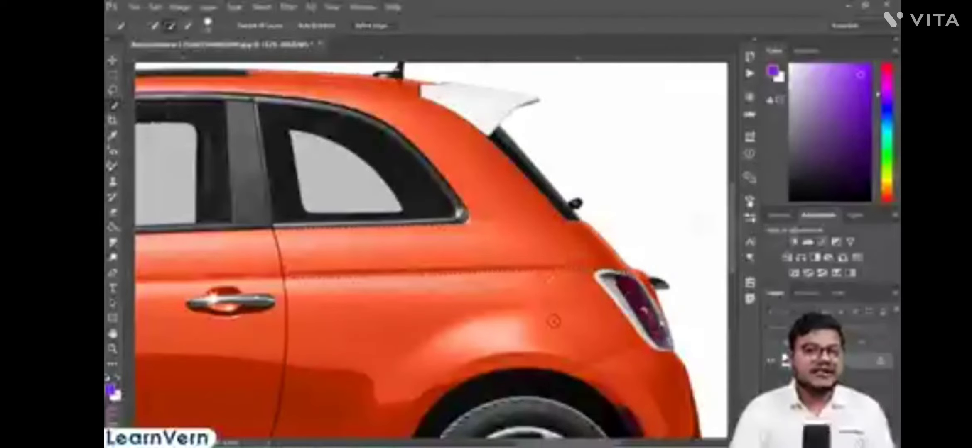
Step: Subtract the area around the front side window from the selection with the Rectangular Marquee Tool
{"action": "scroll", "coordinate": [615, 278], "scroll_direction": "down", "scroll_amount": 4}
{"action": "scroll", "coordinate": [349, 197], "scroll_direction": "up", "scroll_amount": 3}
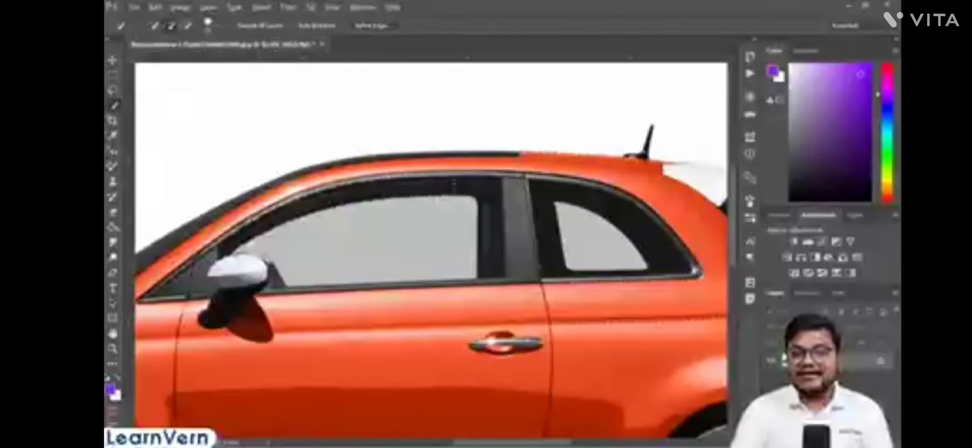
{"action": "key", "text": "m"}
{"action": "right_click", "coordinate": [112, 77]}
{"action": "left_click", "coordinate": [175, 76]}
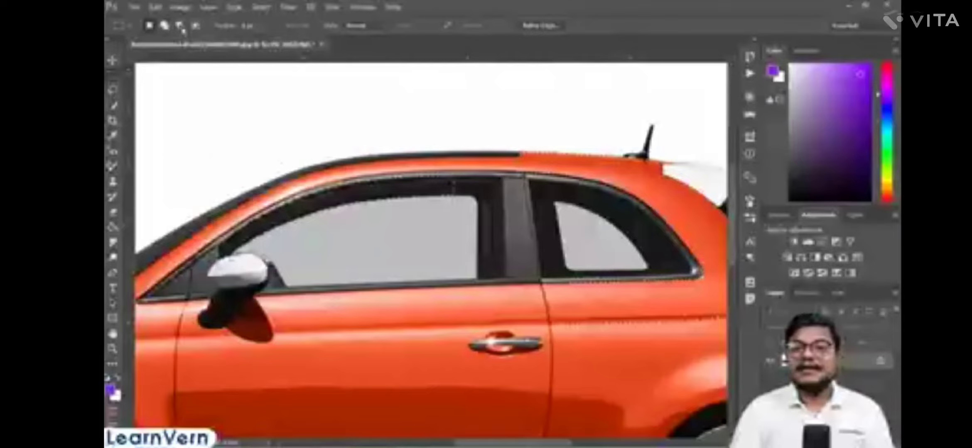
{"action": "left_click_drag", "start_coordinate": [187, 151], "coordinate": [190, 153]}
{"action": "scroll", "coordinate": [252, 154], "scroll_direction": "down", "scroll_amount": 4}
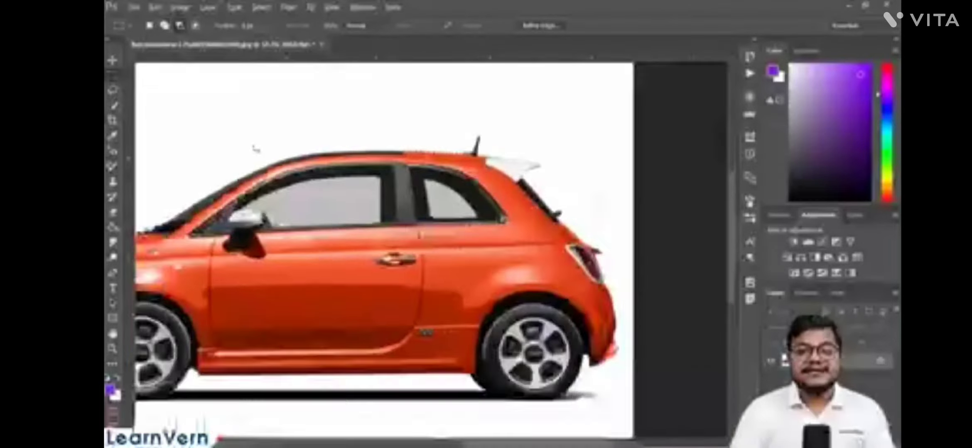
Step: Paint the selected rear bodywork and rear roof section purple with the Color Replacement Tool
{"action": "scroll", "coordinate": [255, 249], "scroll_direction": "up", "scroll_amount": 6}
{"action": "right_click", "coordinate": [112, 167]}
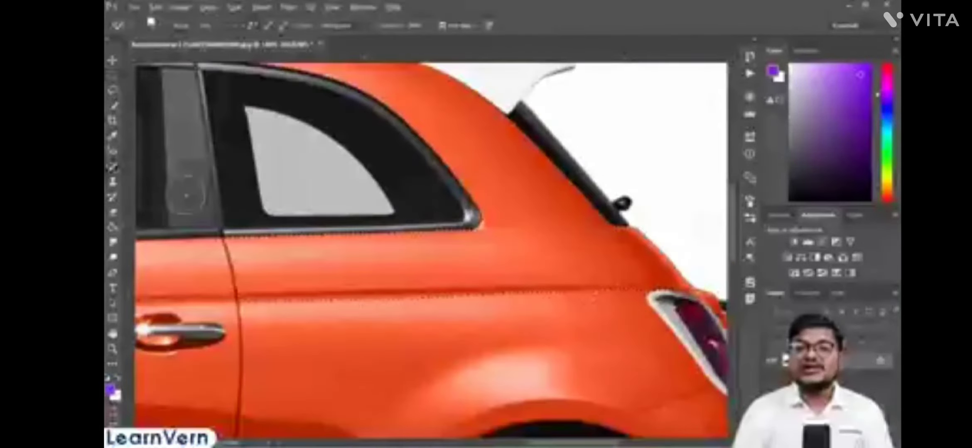
{"action": "left_click", "coordinate": [149, 191]}
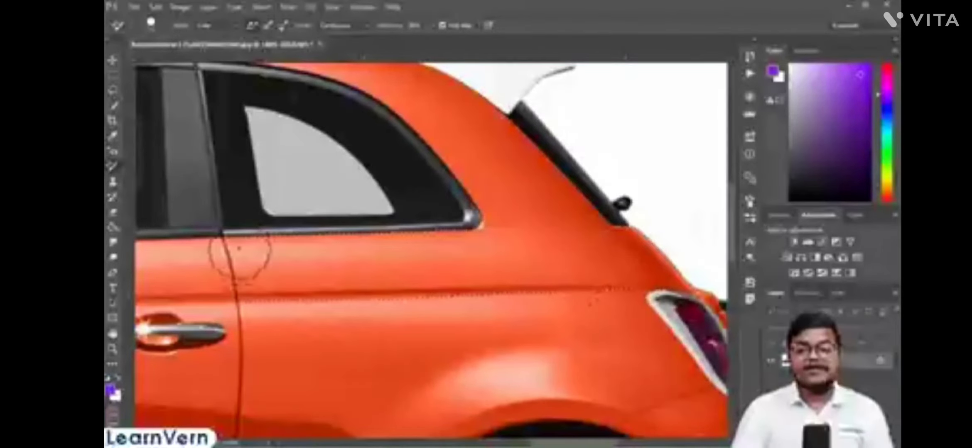
{"action": "mouse_move", "coordinate": [243, 249]}
{"action": "left_mouse_down"}
{"action": "mouse_move", "coordinate": [256, 290]}
{"action": "mouse_move", "coordinate": [318, 267]}
{"action": "mouse_move", "coordinate": [296, 275]}
{"action": "mouse_move", "coordinate": [410, 285]}
{"action": "mouse_move", "coordinate": [356, 274]}
{"action": "mouse_move", "coordinate": [548, 304]}
{"action": "mouse_move", "coordinate": [518, 219]}
{"action": "mouse_move", "coordinate": [517, 183]}
{"action": "left_mouse_up"}
{"action": "scroll", "coordinate": [517, 183], "scroll_direction": "down", "scroll_amount": 2}
{"action": "scroll", "coordinate": [499, 187], "scroll_direction": "up", "scroll_amount": 2}
{"action": "mouse_move", "coordinate": [602, 220]}
{"action": "left_mouse_down"}
{"action": "mouse_move", "coordinate": [640, 275]}
{"action": "mouse_move", "coordinate": [617, 305]}
{"action": "mouse_move", "coordinate": [633, 287]}
{"action": "mouse_move", "coordinate": [509, 193]}
{"action": "mouse_move", "coordinate": [373, 133]}
{"action": "mouse_move", "coordinate": [558, 206]}
{"action": "left_mouse_up"}
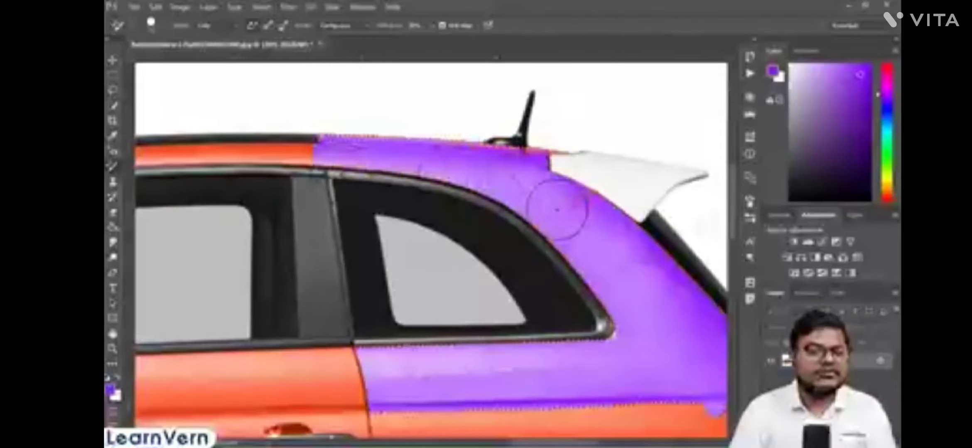
Step: Raise the Color Replacement tolerance to 100% and paint over the purple rear panel again to even out its color
{"action": "scroll", "coordinate": [527, 195], "scroll_direction": "down", "scroll_amount": 3}
{"action": "scroll", "coordinate": [486, 147], "scroll_direction": "up", "scroll_amount": 2}
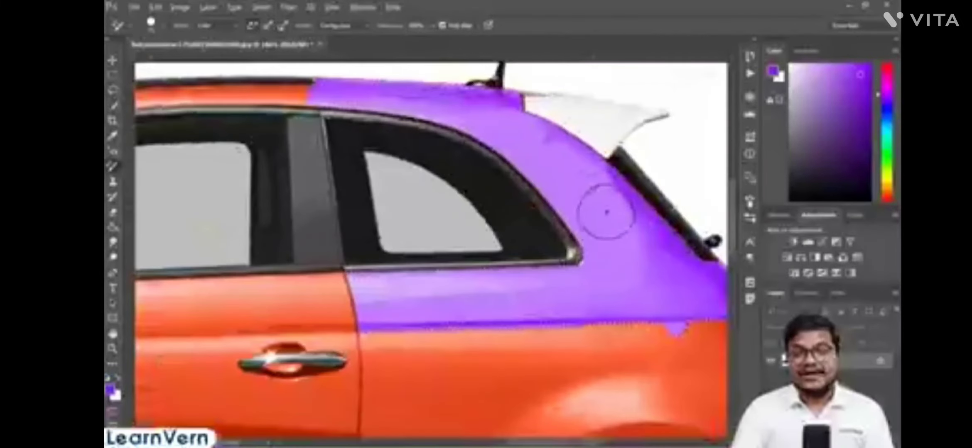
{"action": "left_click", "coordinate": [429, 29]}
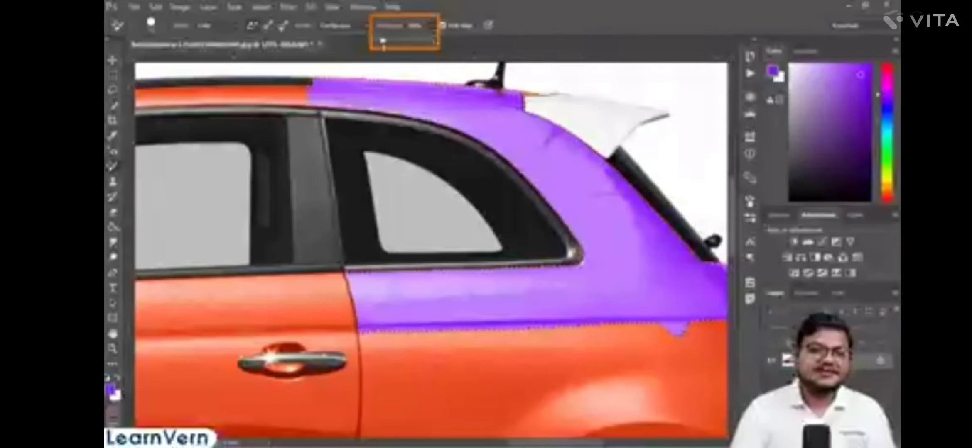
{"action": "left_click_drag", "start_coordinate": [415, 42], "coordinate": [436, 42]}
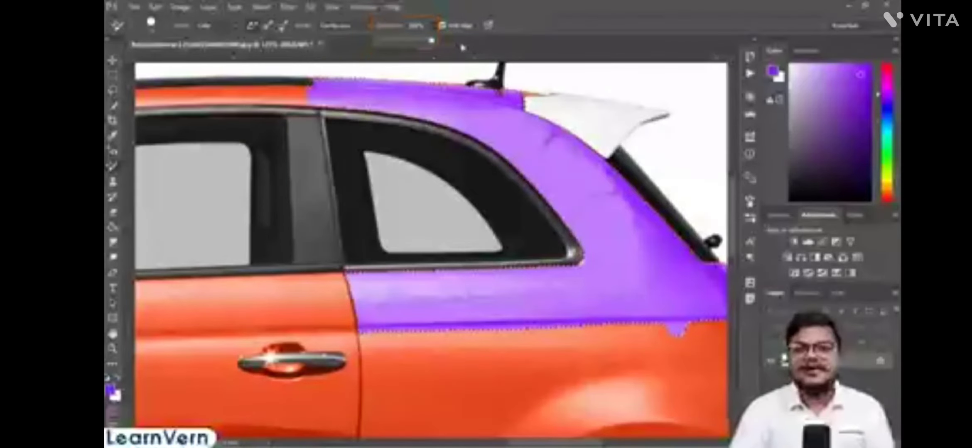
{"action": "left_click", "coordinate": [593, 29]}
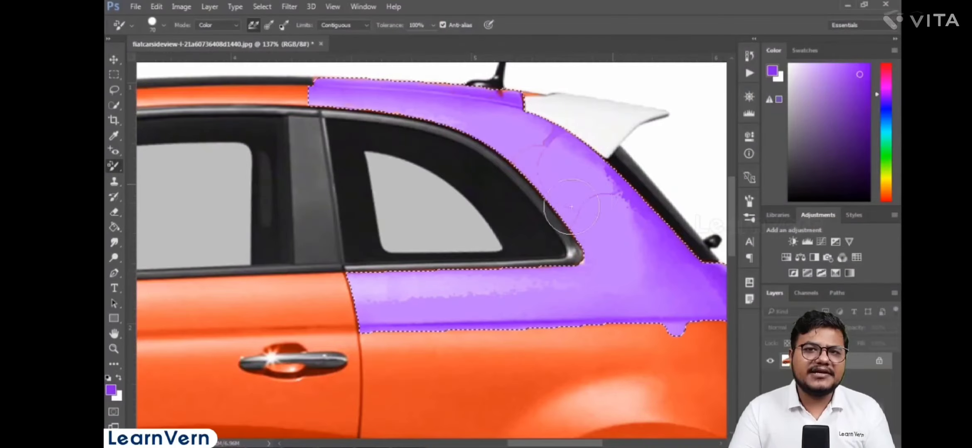
{"action": "left_click_drag", "start_coordinate": [541, 104], "coordinate": [503, 88]}
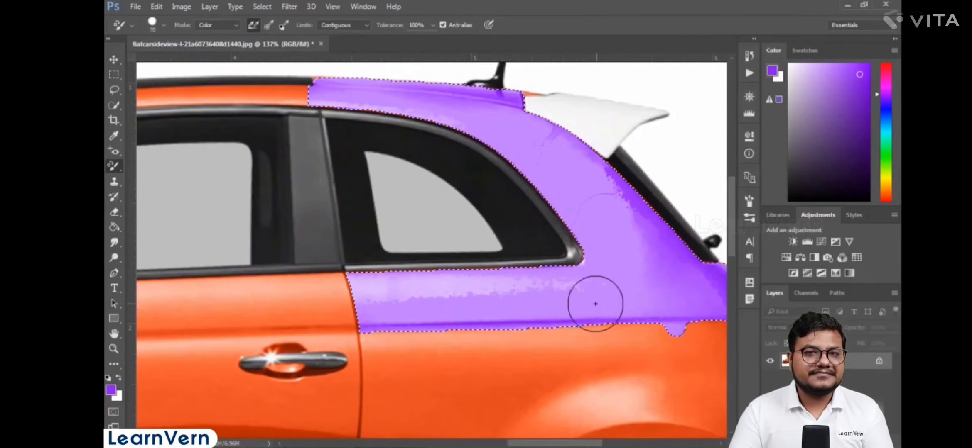
Step: Deselect the recolored rear panel and check the result on the whole car
{"action": "key", "text": "ctrl+d"}
{"action": "scroll", "coordinate": [572, 300], "scroll_direction": "down", "scroll_amount": 13}
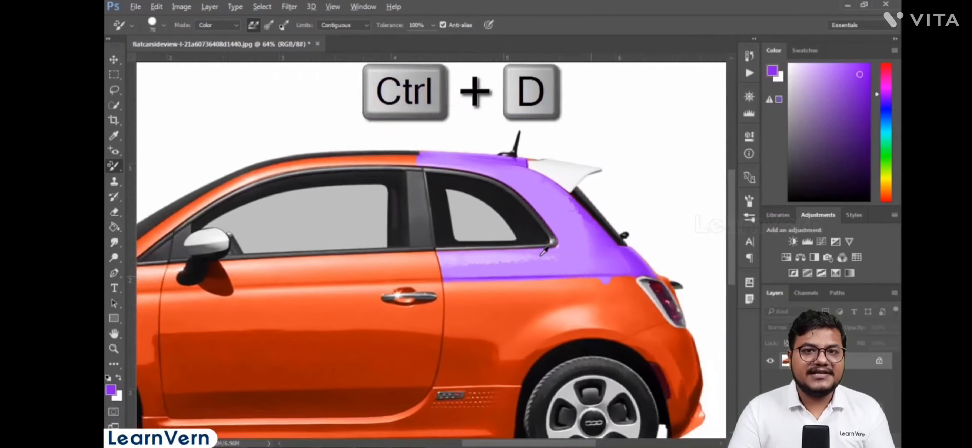
{"action": "scroll", "coordinate": [637, 259], "scroll_direction": "up", "scroll_amount": 4}
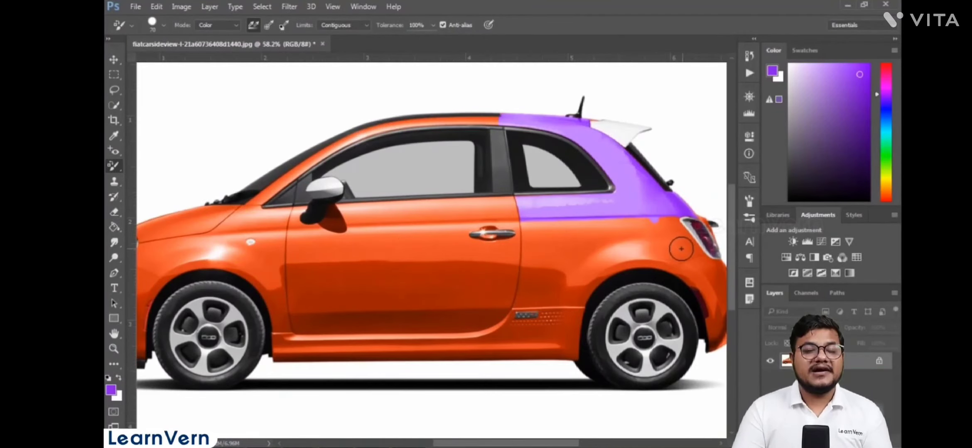
Step: Paint the car's door and the adjoining front fender and rear side bodywork purple with the Color Replacement Tool
{"action": "mouse_move", "coordinate": [518, 276]}
{"action": "left_mouse_down"}
{"action": "mouse_move", "coordinate": [415, 279]}
{"action": "mouse_move", "coordinate": [450, 270]}
{"action": "mouse_move", "coordinate": [460, 247]}
{"action": "mouse_move", "coordinate": [454, 223]}
{"action": "mouse_move", "coordinate": [285, 231]}
{"action": "mouse_move", "coordinate": [253, 217]}
{"action": "mouse_move", "coordinate": [407, 233]}
{"action": "mouse_move", "coordinate": [336, 238]}
{"action": "left_mouse_up"}
{"action": "mouse_move", "coordinate": [537, 210]}
{"action": "left_mouse_down"}
{"action": "mouse_move", "coordinate": [392, 234]}
{"action": "mouse_move", "coordinate": [411, 255]}
{"action": "mouse_move", "coordinate": [590, 270]}
{"action": "mouse_move", "coordinate": [496, 310]}
{"action": "mouse_move", "coordinate": [394, 318]}
{"action": "mouse_move", "coordinate": [515, 270]}
{"action": "mouse_move", "coordinate": [481, 278]}
{"action": "left_mouse_up"}
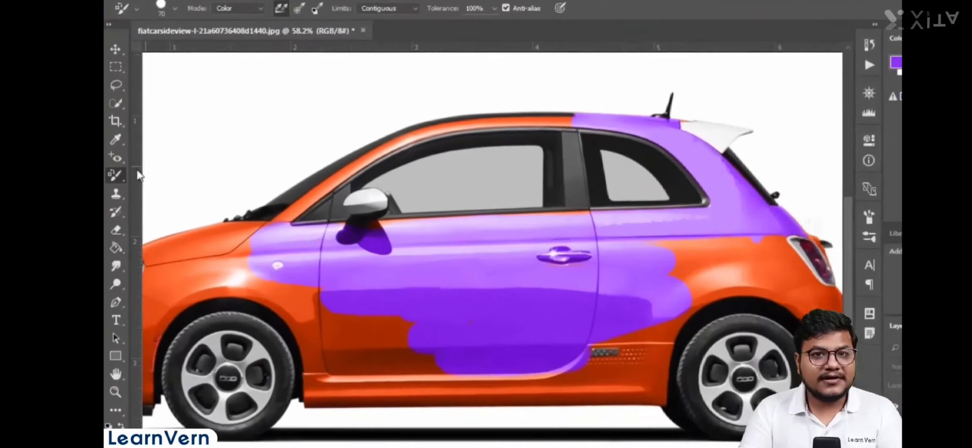
Step: Switch from the Color Replacement Tool to the Mixer Brush Tool
{"action": "right_click", "coordinate": [113, 166]}
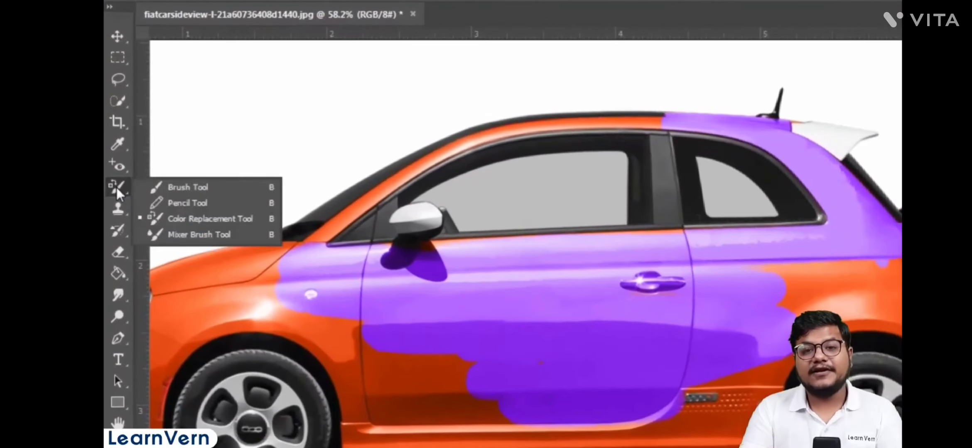
{"action": "left_click", "coordinate": [176, 235]}
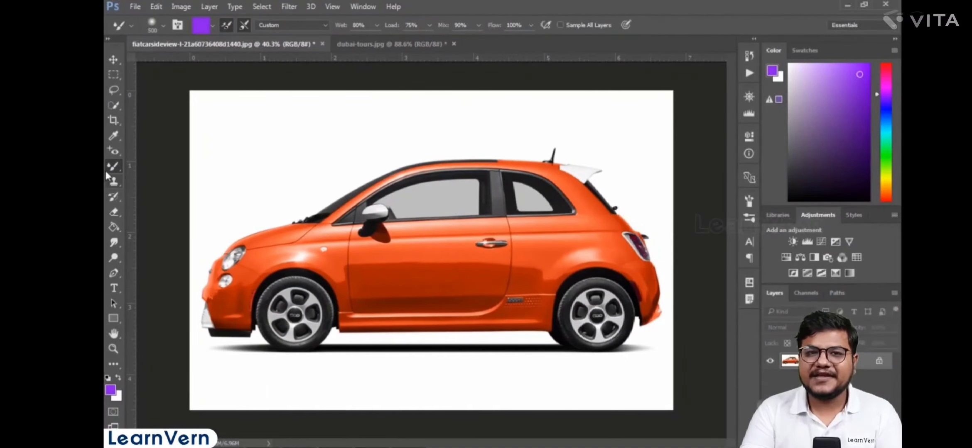
{"action": "right_click", "coordinate": [114, 167]}
{"action": "left_click", "coordinate": [157, 198]}
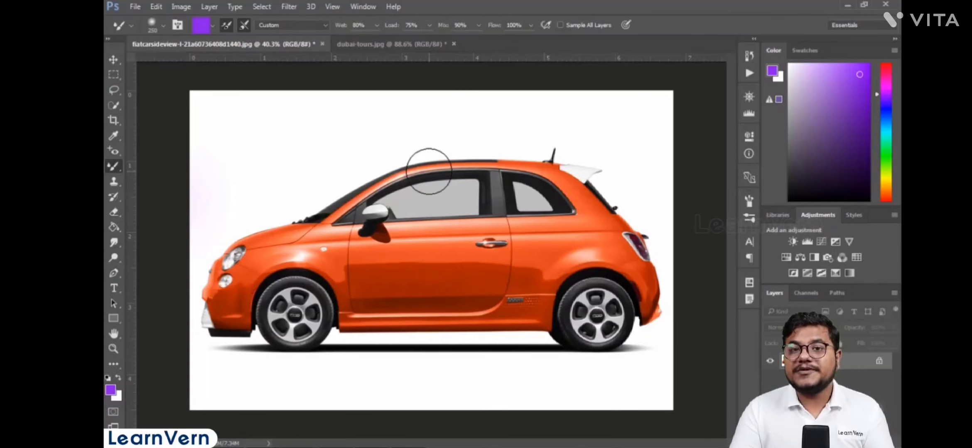
{"action": "right_click", "coordinate": [112, 168]}
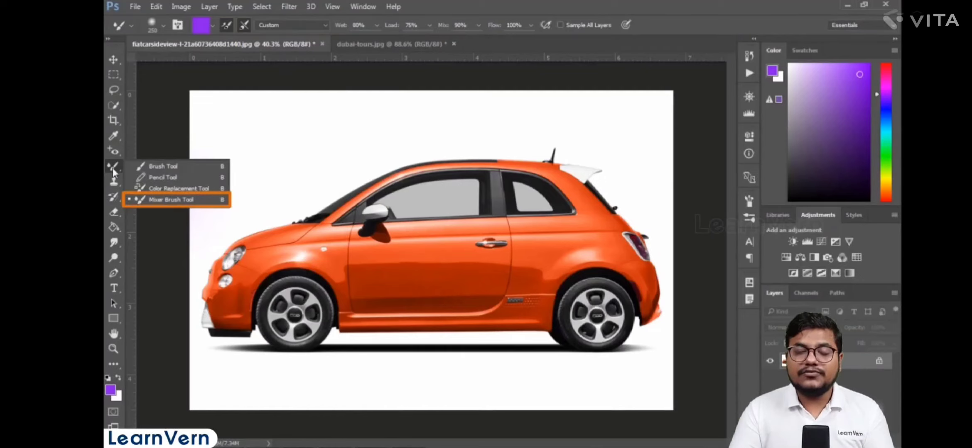
{"action": "left_click", "coordinate": [113, 167]}
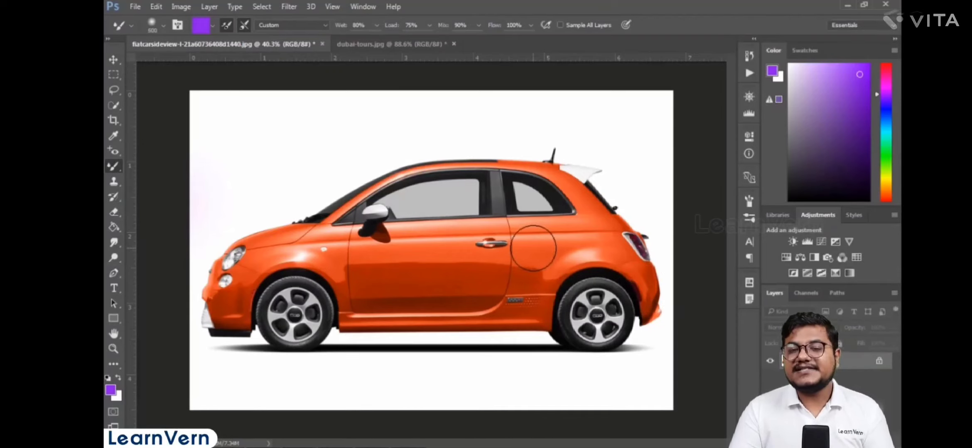
Step: Enlarge the Mixer Brush to 800 px and smear the car's rear end outward into the white background
{"action": "key", "text": "bracketright"}
{"action": "key", "text": "bracketright"}
{"action": "key", "text": "bracketright"}
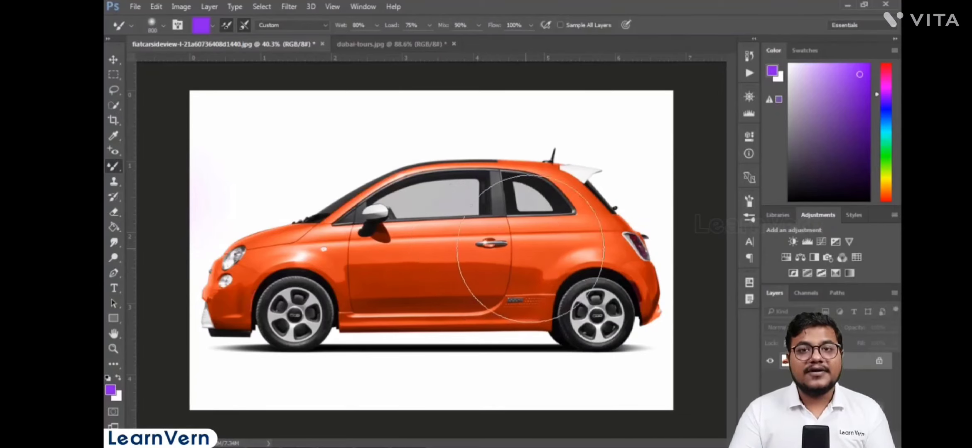
{"action": "mouse_move", "coordinate": [530, 248]}
{"action": "left_mouse_down"}
{"action": "mouse_move", "coordinate": [627, 241]}
{"action": "mouse_move", "coordinate": [677, 266]}
{"action": "mouse_move", "coordinate": [717, 337]}
{"action": "mouse_move", "coordinate": [697, 366]}
{"action": "mouse_move", "coordinate": [607, 364]}
{"action": "mouse_move", "coordinate": [585, 325]}
{"action": "mouse_move", "coordinate": [636, 275]}
{"action": "mouse_move", "coordinate": [690, 293]}
{"action": "mouse_move", "coordinate": [694, 347]}
{"action": "mouse_move", "coordinate": [638, 351]}
{"action": "left_mouse_up"}
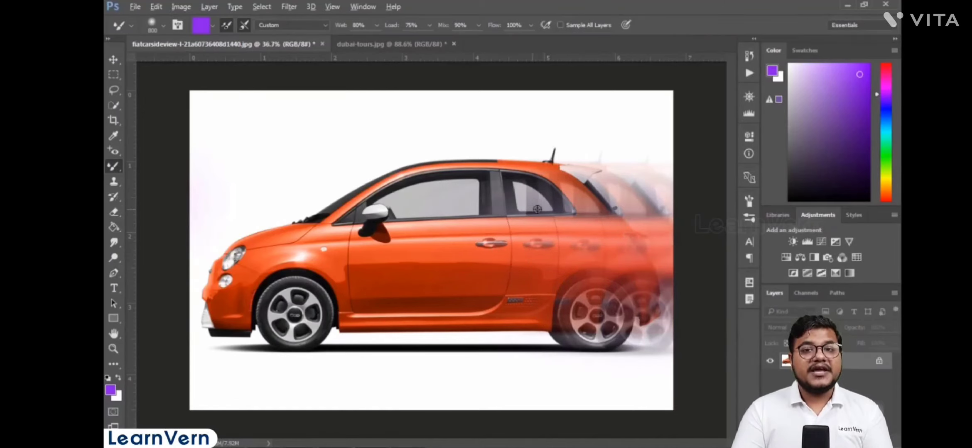
Step: Undo the Mixer Brush smear on the car's rear end
{"action": "scroll", "coordinate": [537, 210], "scroll_direction": "down", "scroll_amount": 5}
{"action": "scroll", "coordinate": [556, 219], "scroll_direction": "up", "scroll_amount": 3}
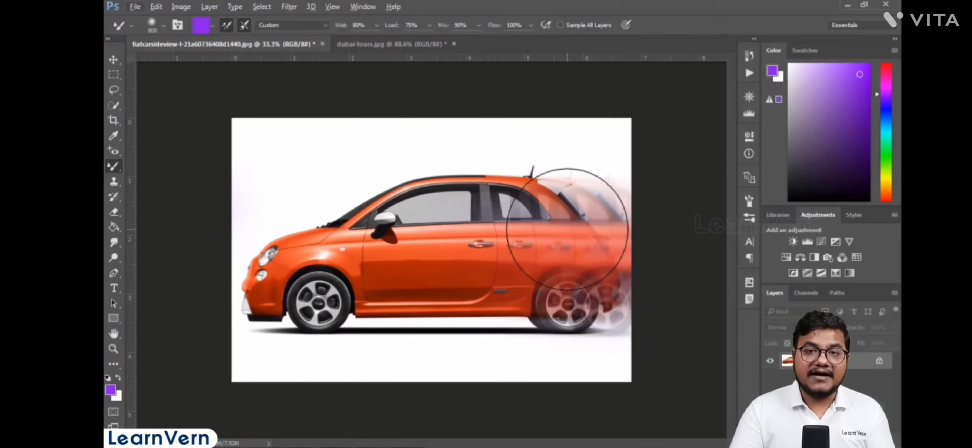
{"action": "key", "text": "ctrl+z"}
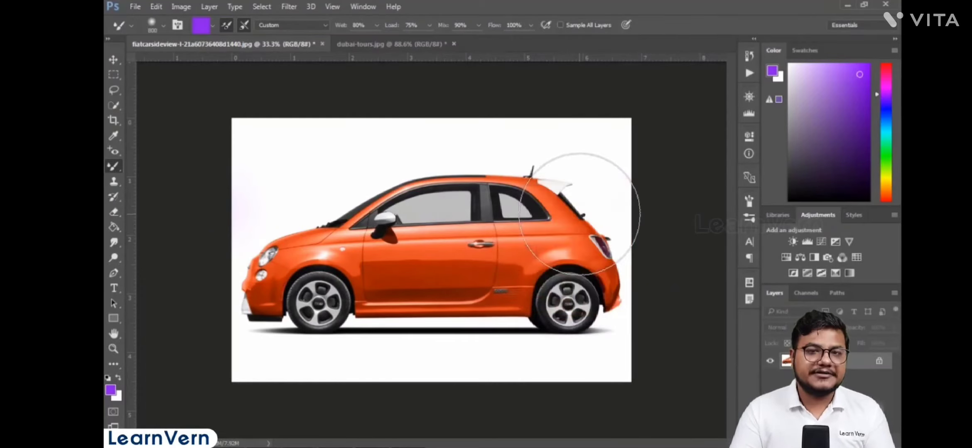
Step: Reduce the Mixer Brush to 90 px and smear the side mirror diagonally up across the front side window
{"action": "scroll", "coordinate": [386, 222], "scroll_direction": "up", "scroll_amount": 10}
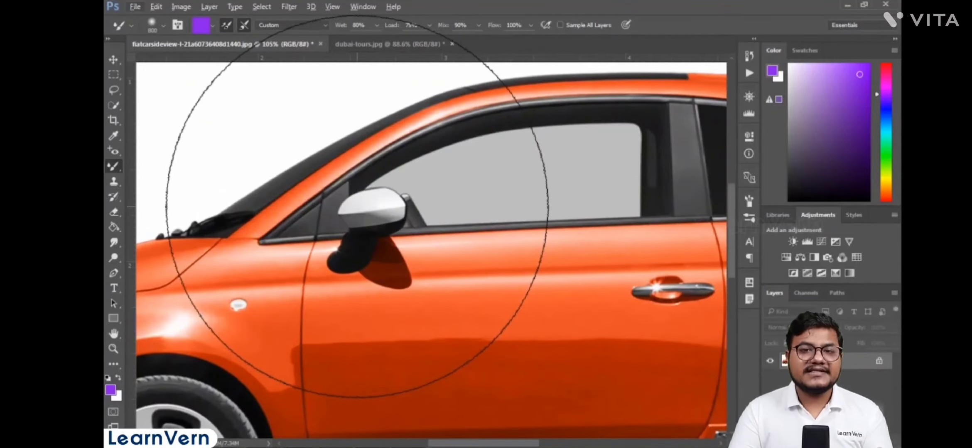
{"action": "key", "text": "bracketleft"}
{"action": "key", "text": "bracketleft"}
{"action": "key", "text": "bracketleft"}
{"action": "key", "text": "bracketleft"}
{"action": "key", "text": "bracketleft"}
{"action": "key", "text": "bracketleft"}
{"action": "key", "text": "bracketleft"}
{"action": "key", "text": "bracketleft"}
{"action": "key", "text": "bracketleft"}
{"action": "key", "text": "bracketleft"}
{"action": "key", "text": "bracketleft"}
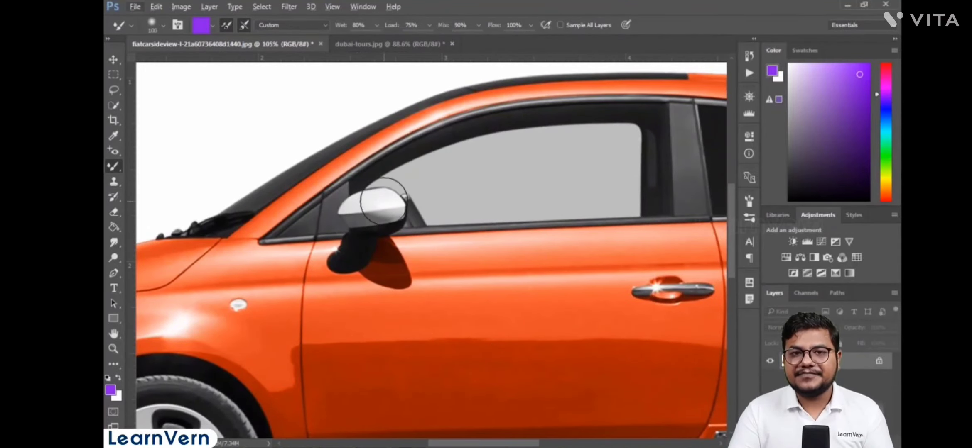
{"action": "scroll", "coordinate": [383, 201], "scroll_direction": "up", "scroll_amount": 3}
{"action": "key", "text": "bracketleft"}
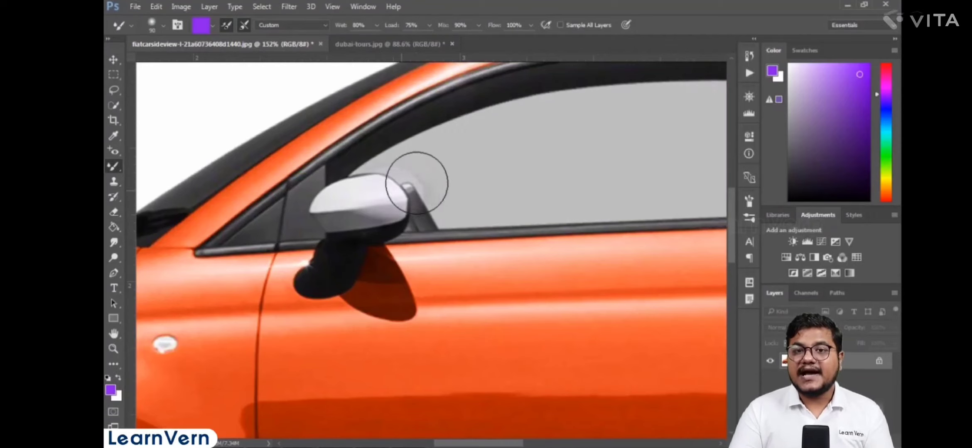
{"action": "mouse_move", "coordinate": [417, 183]}
{"action": "left_mouse_down"}
{"action": "mouse_move", "coordinate": [456, 156]}
{"action": "mouse_move", "coordinate": [552, 127]}
{"action": "left_mouse_up"}
{"action": "scroll", "coordinate": [406, 242], "scroll_direction": "down", "scroll_amount": 3}
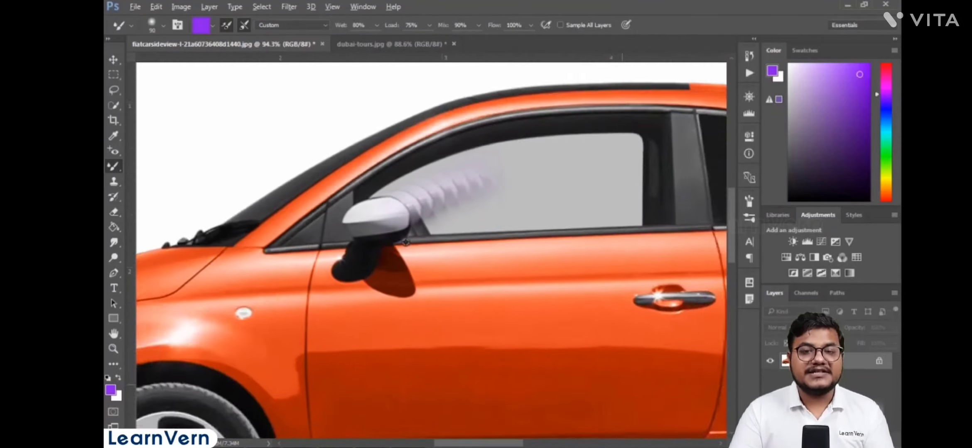
{"action": "scroll", "coordinate": [405, 242], "scroll_direction": "up", "scroll_amount": 2}
{"action": "scroll", "coordinate": [440, 156], "scroll_direction": "up", "scroll_amount": 2}
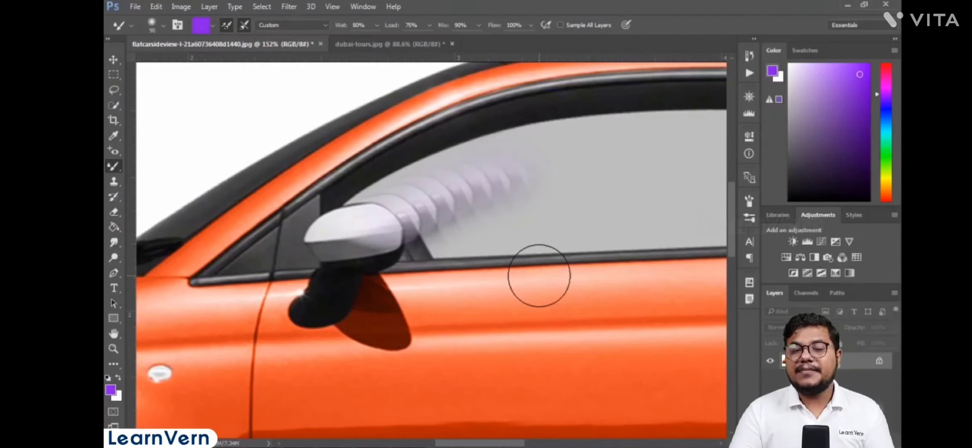
{"action": "right_click", "coordinate": [113, 166]}
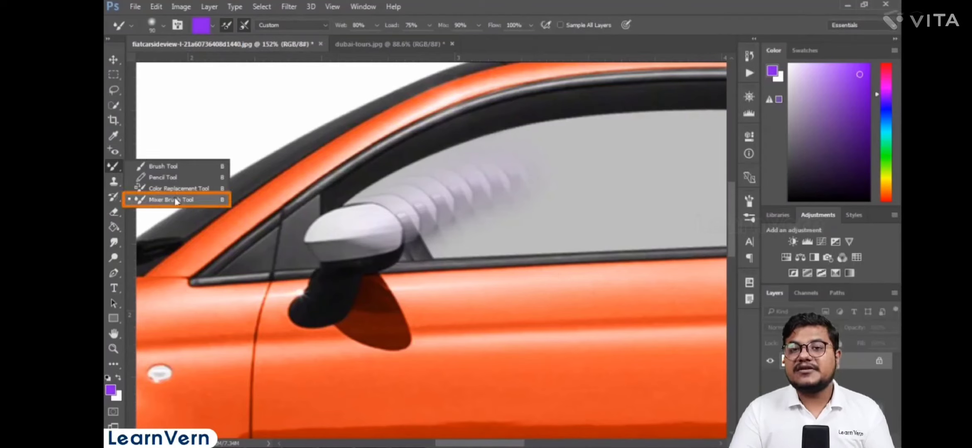